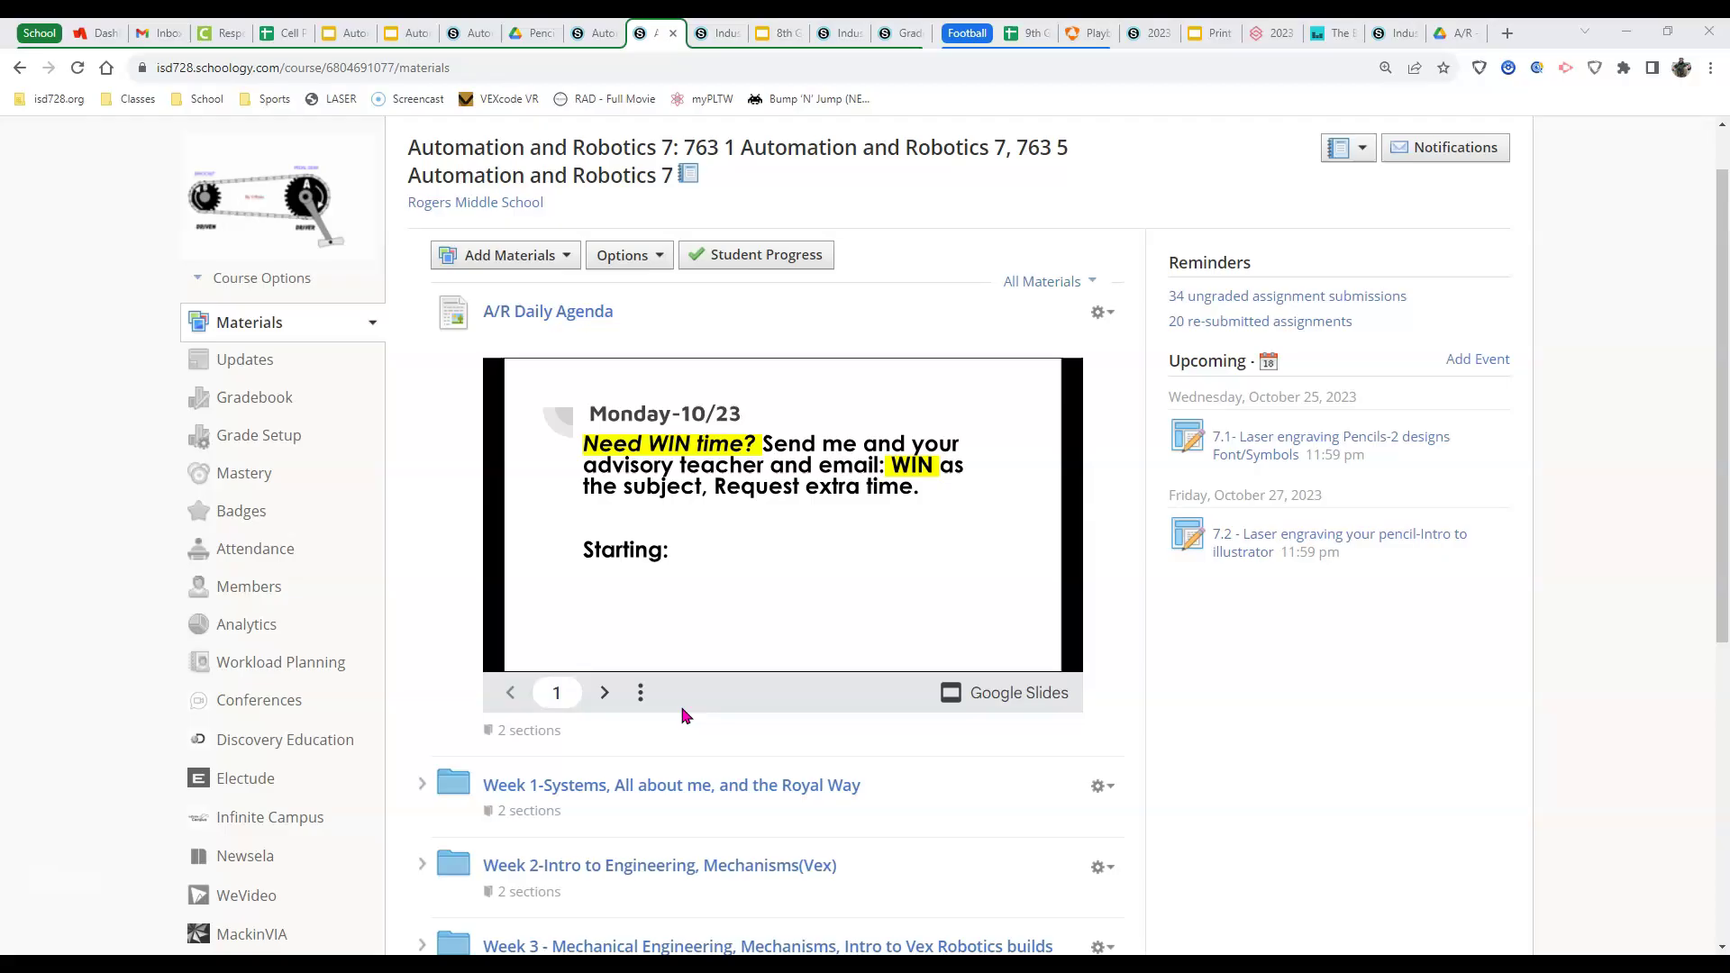
# - Scroll the Materials page and expand the Week 7 - Intro to Illustrator-Laser engraving folder
pyautogui.scroll(-3, 682, 712)
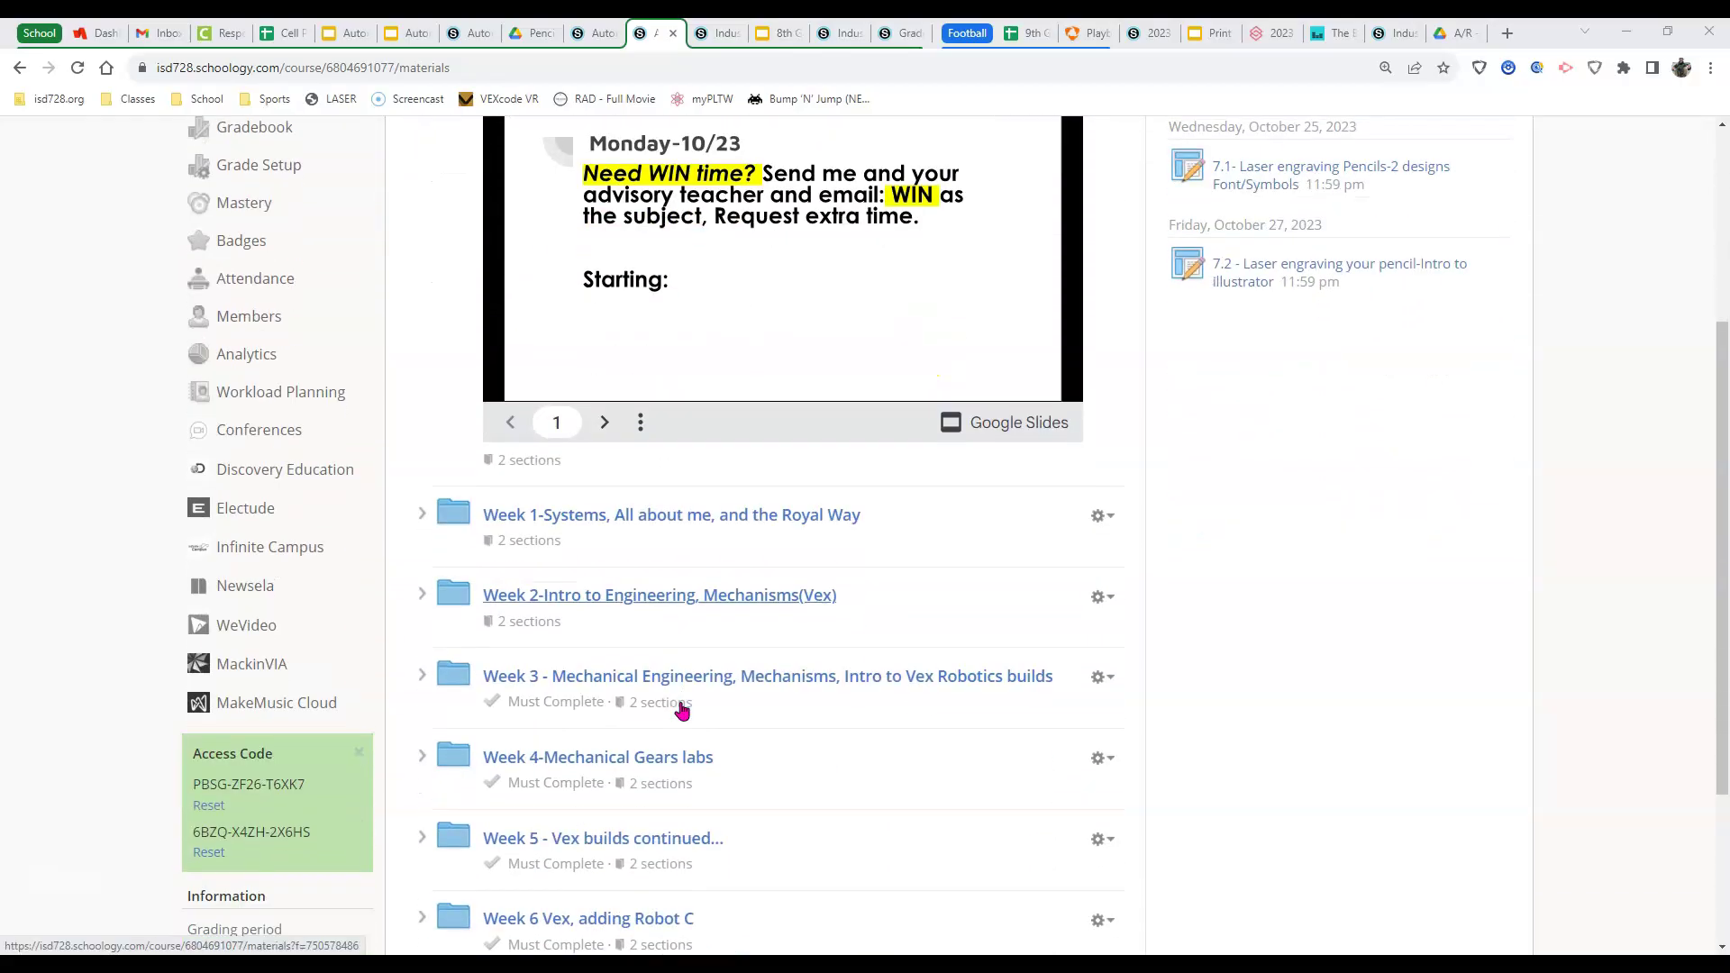
pyautogui.scroll(-2, 682, 708)
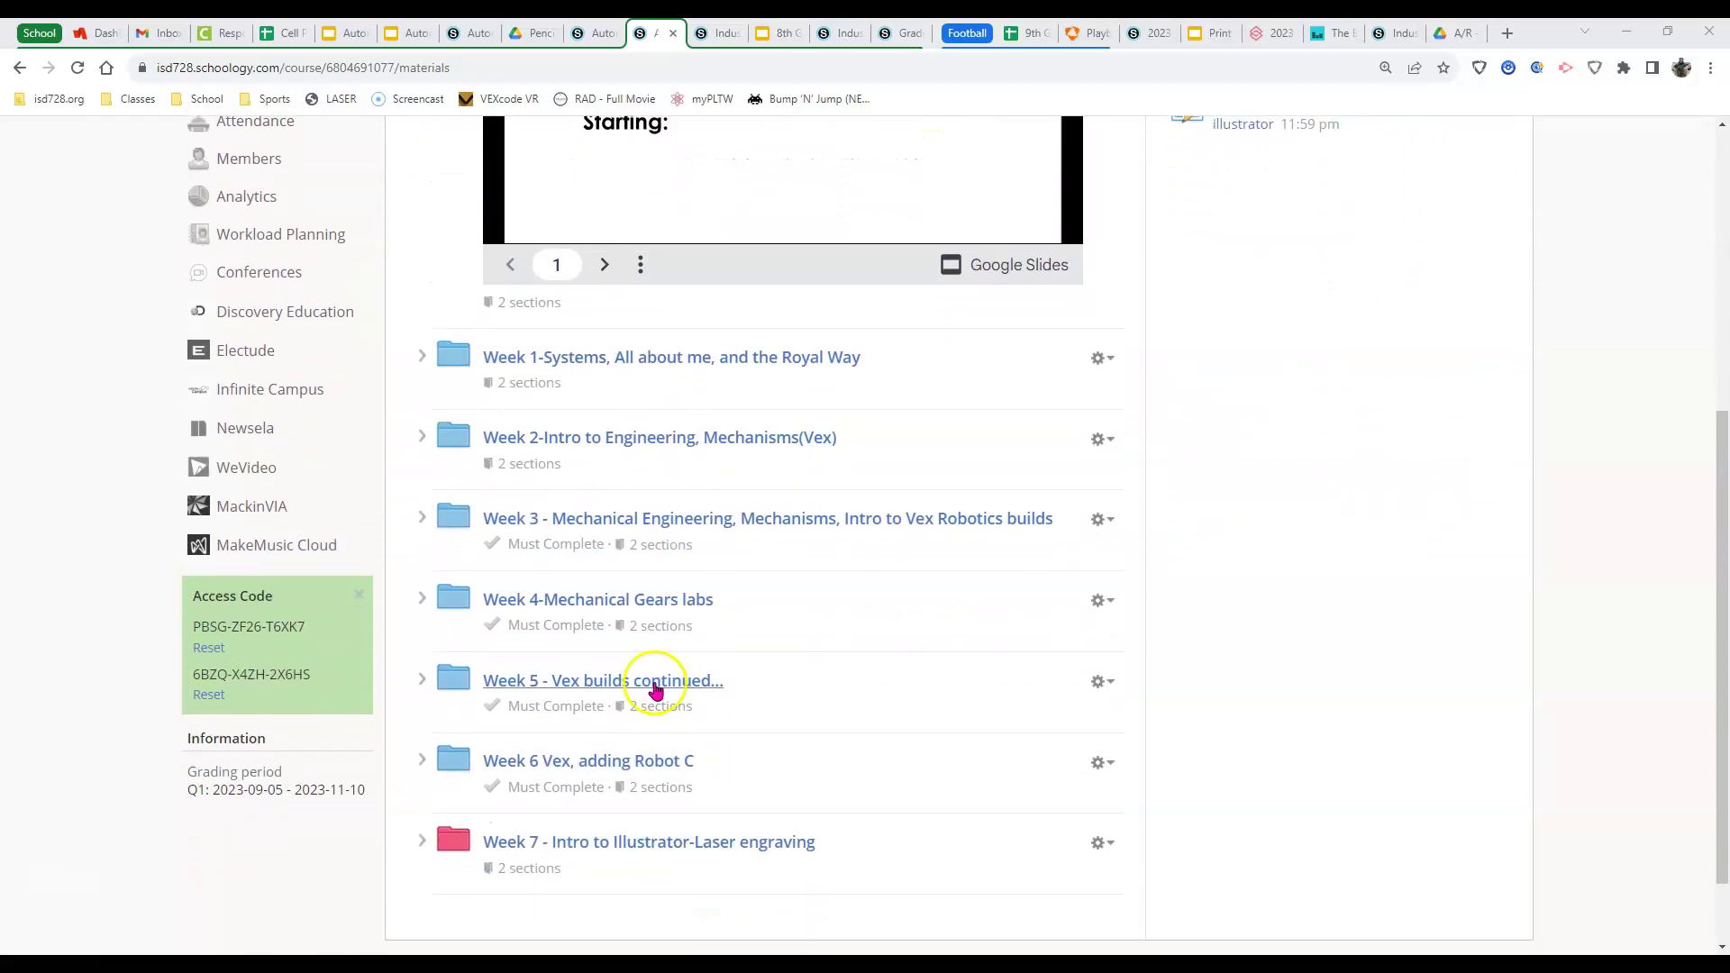
pyautogui.click(647, 705)
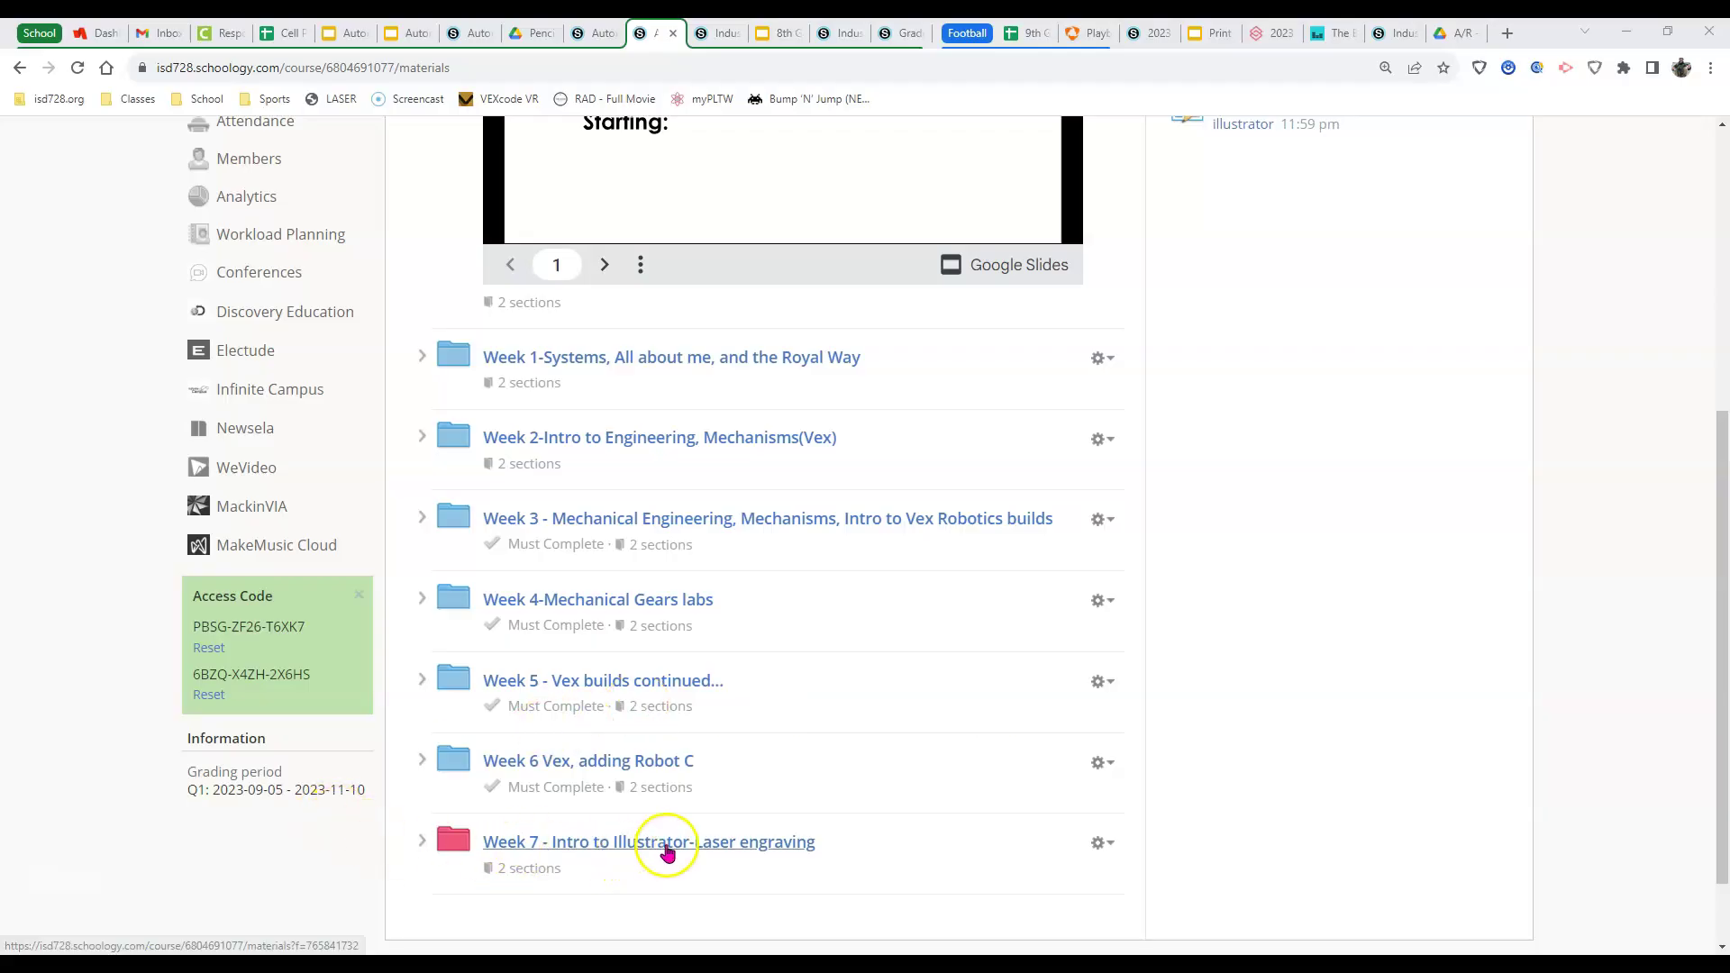
pyautogui.click(422, 843)
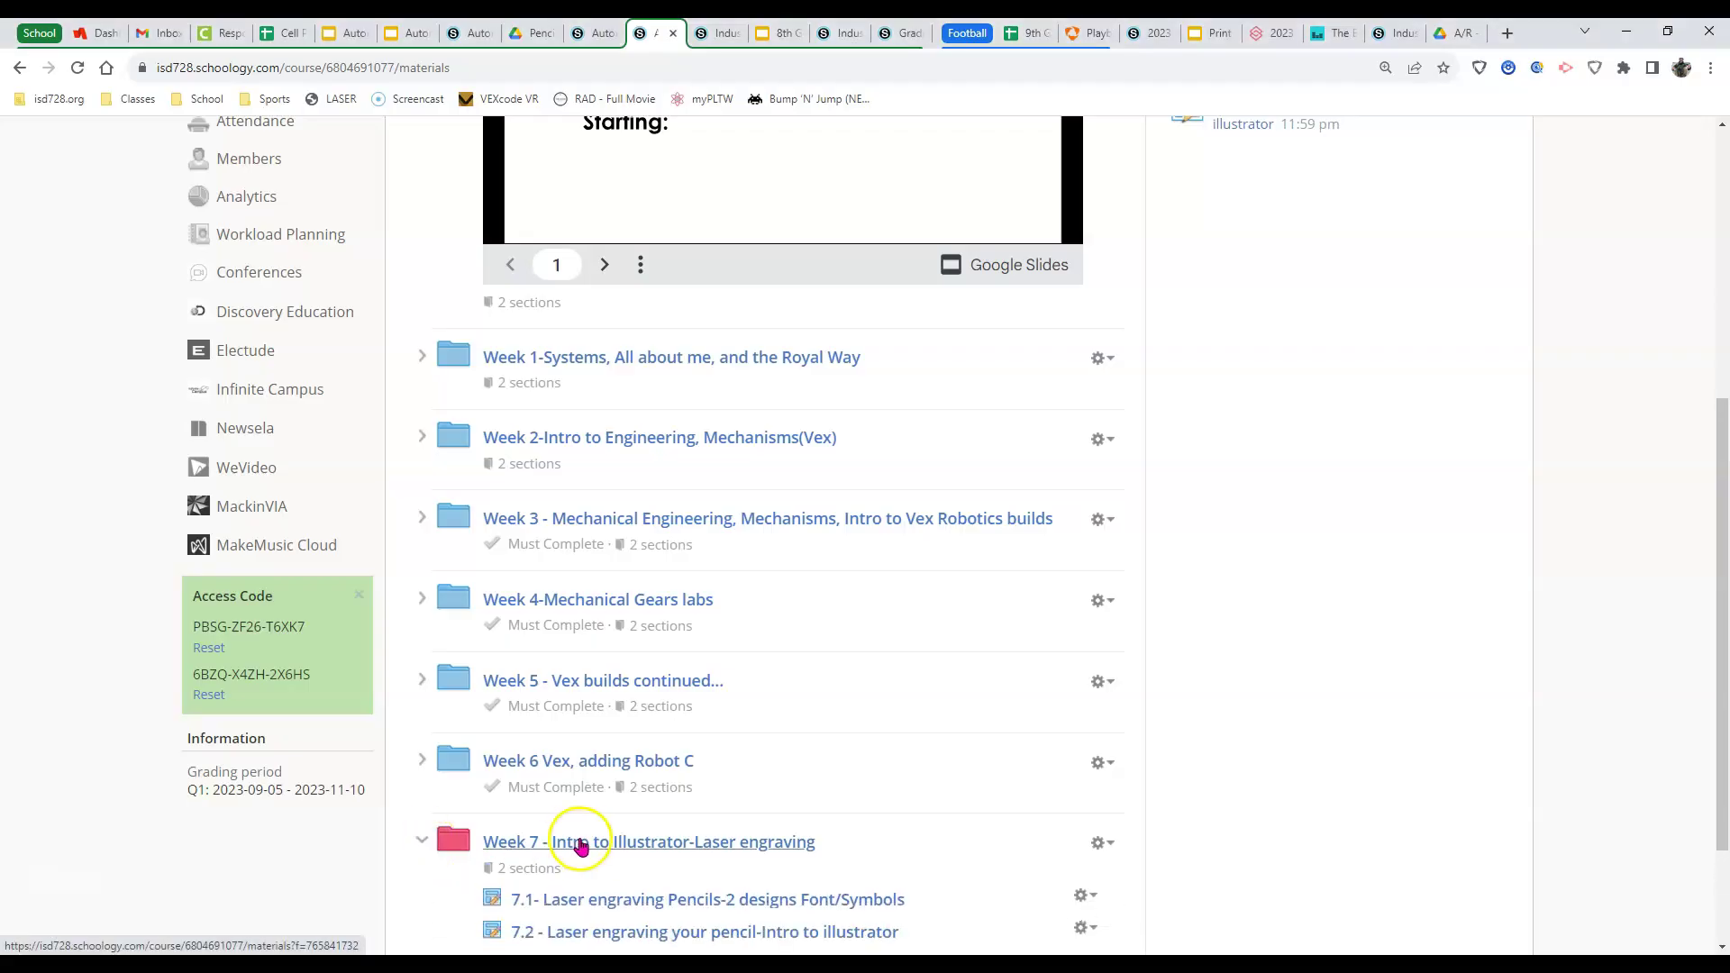
pyautogui.scroll(-2, 572, 835)
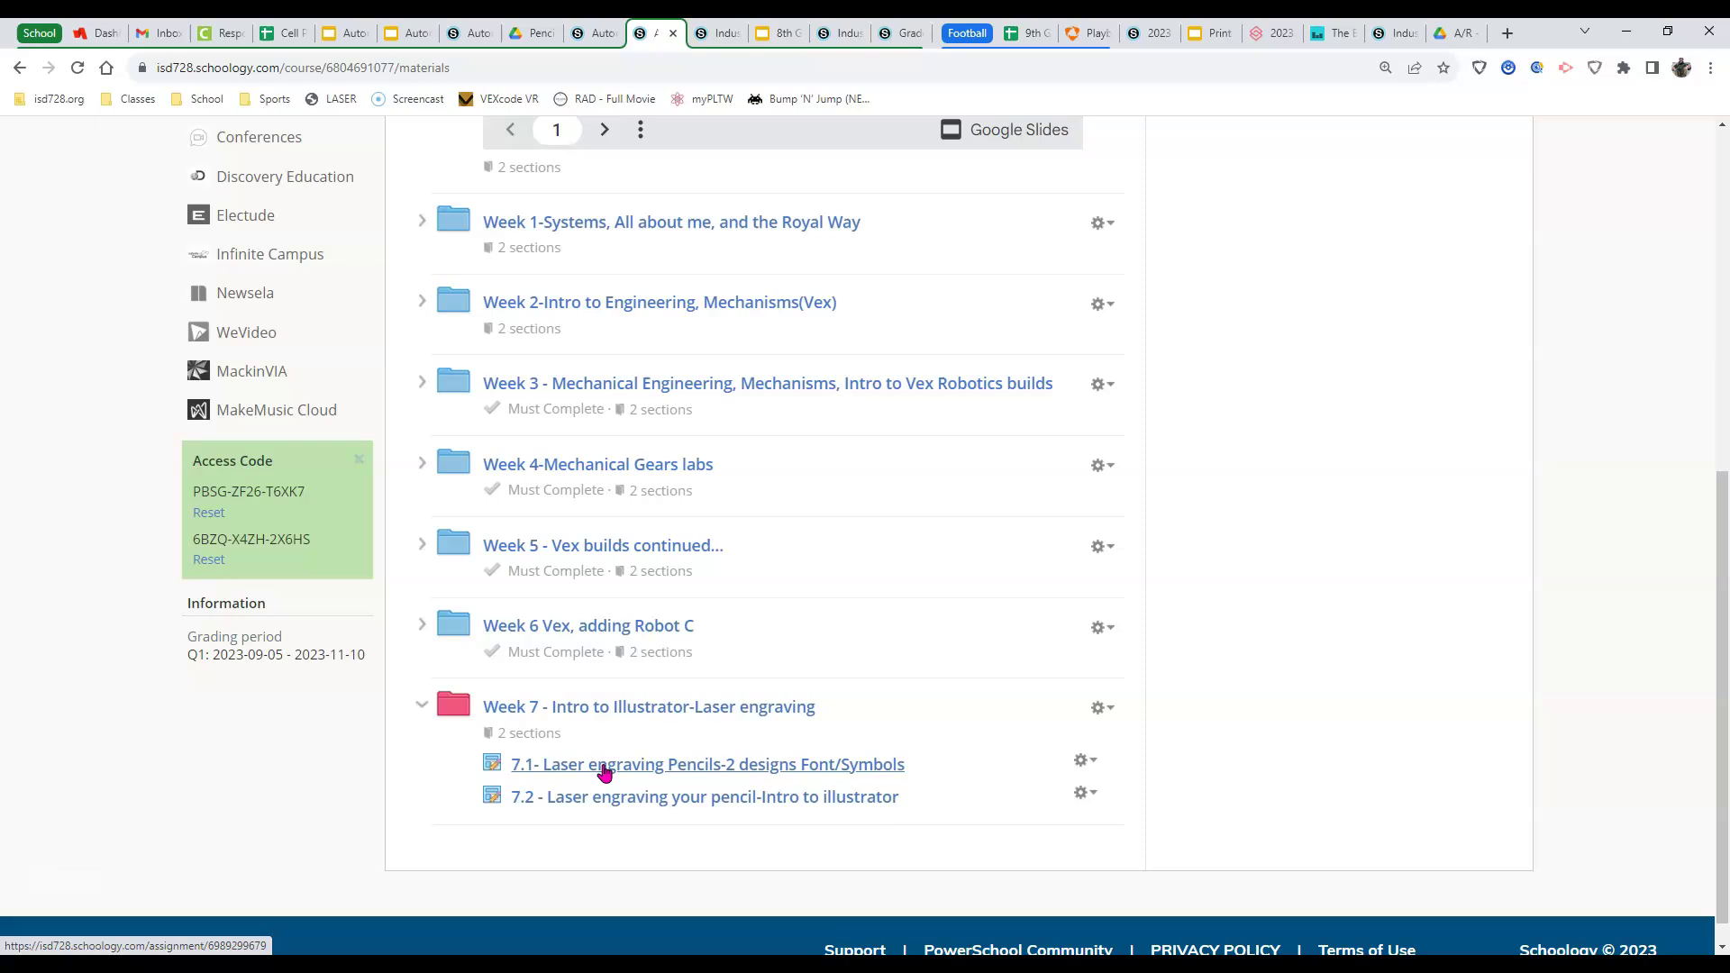
# - Open the 7.1 laser engraving pencils assignment to reach its GettingStarted.ait template
pyautogui.click(603, 767)
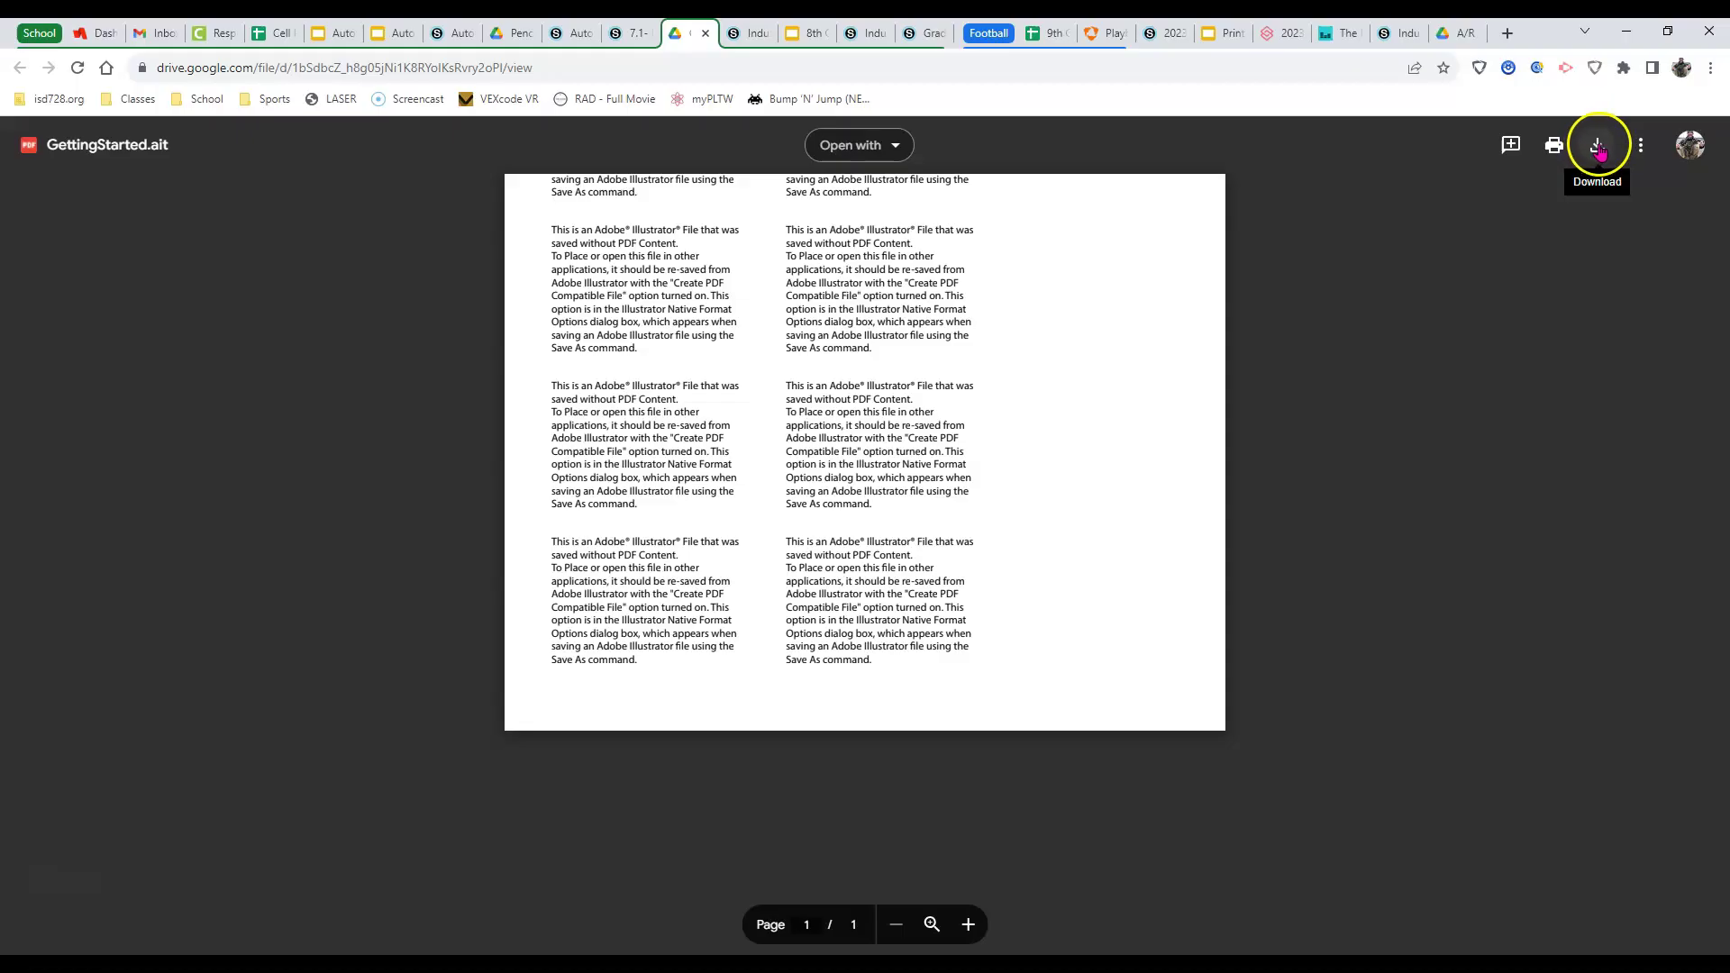
# - Download GettingStarted.ait (186 KB) from the Google Drive preview
pyautogui.click(1597, 148)
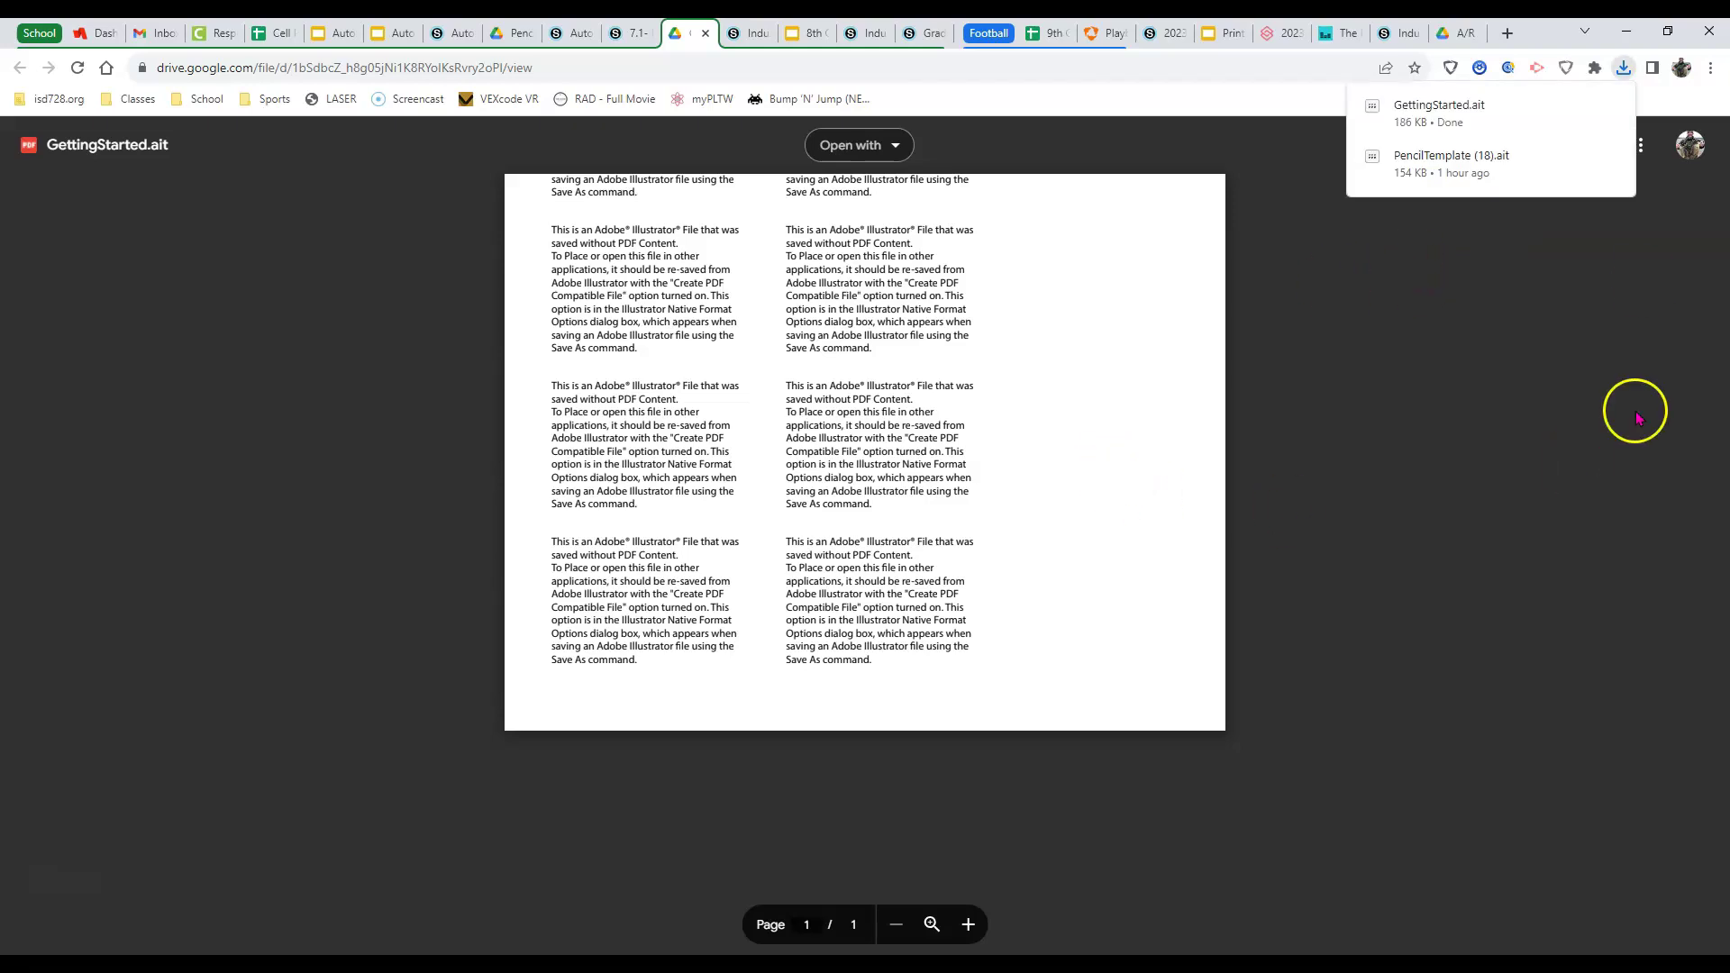
pyautogui.moveTo(1491, 113)
# - In File Explorer, go to Downloads under Quick access and select the GettingStarted file
pyautogui.click(413, 950)
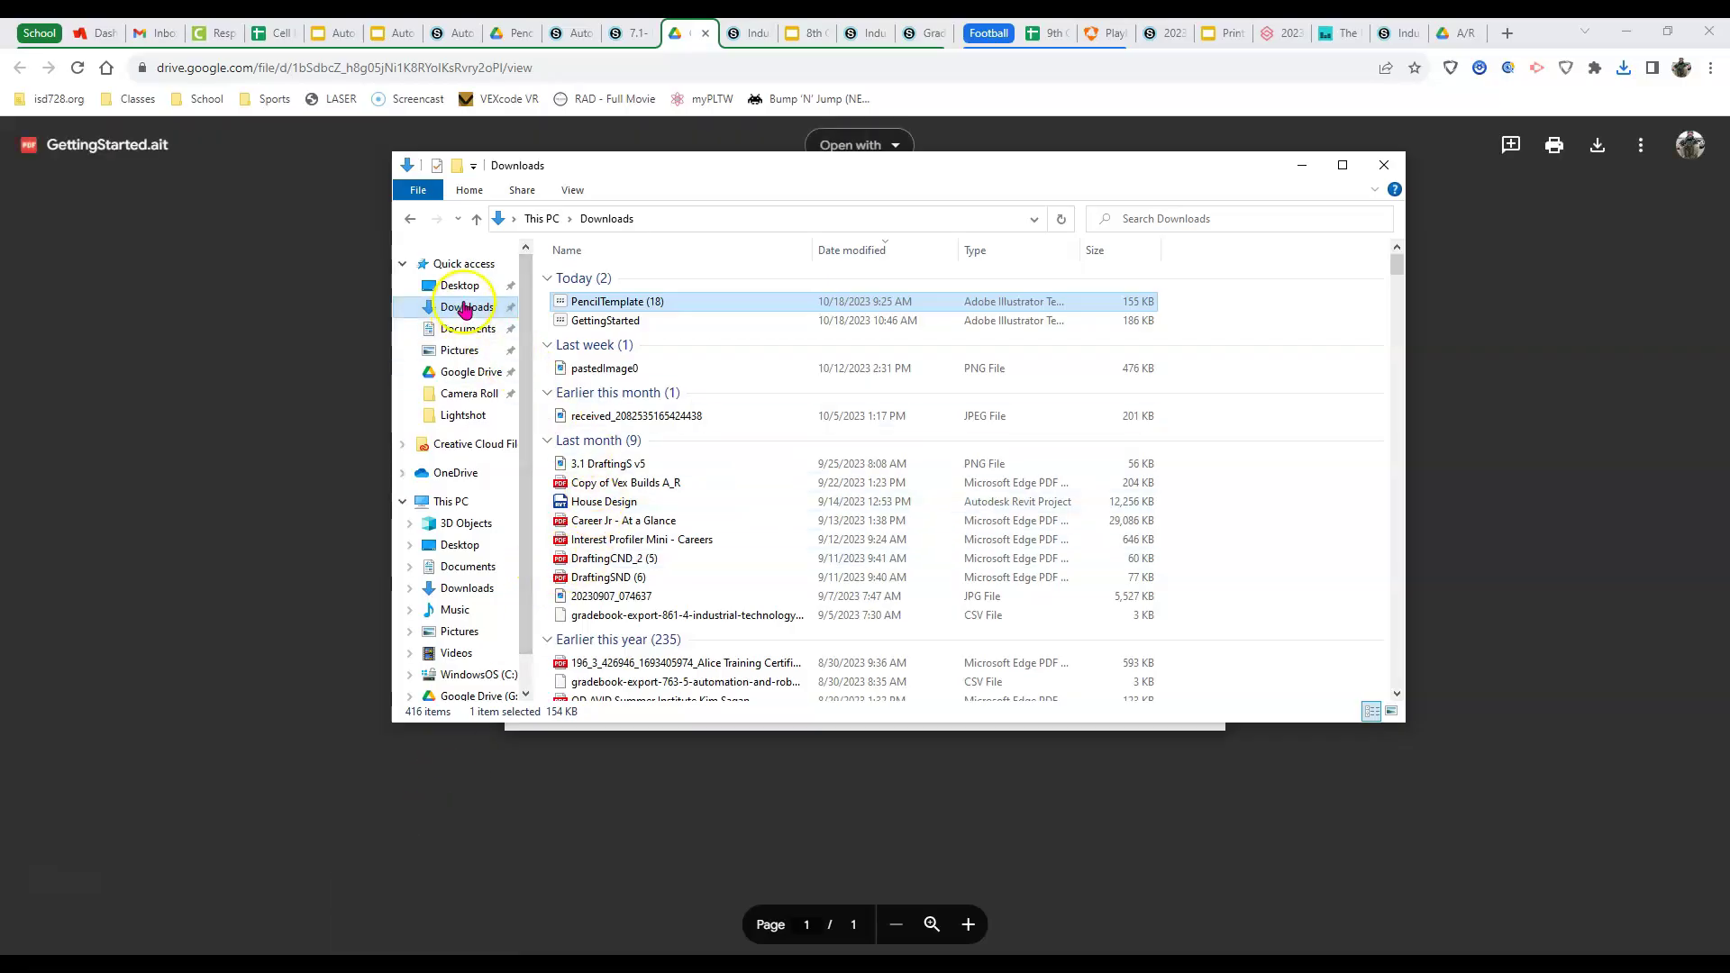
pyautogui.click(402, 264)
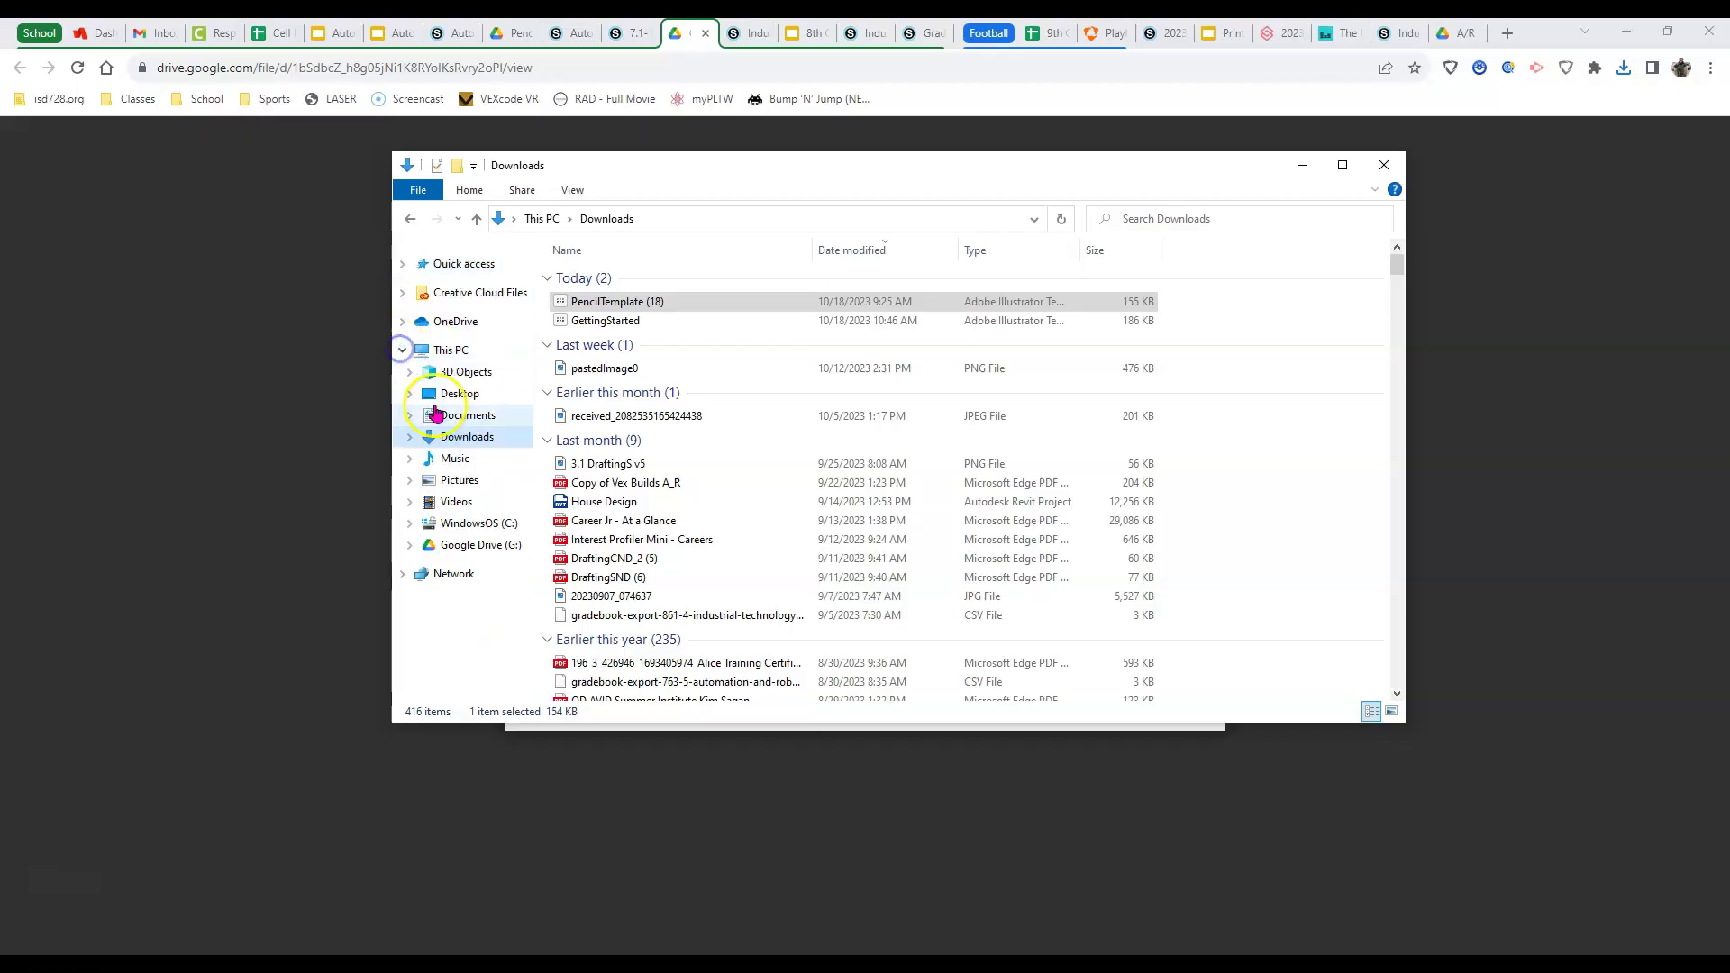
pyautogui.click(473, 444)
pyautogui.click(598, 302)
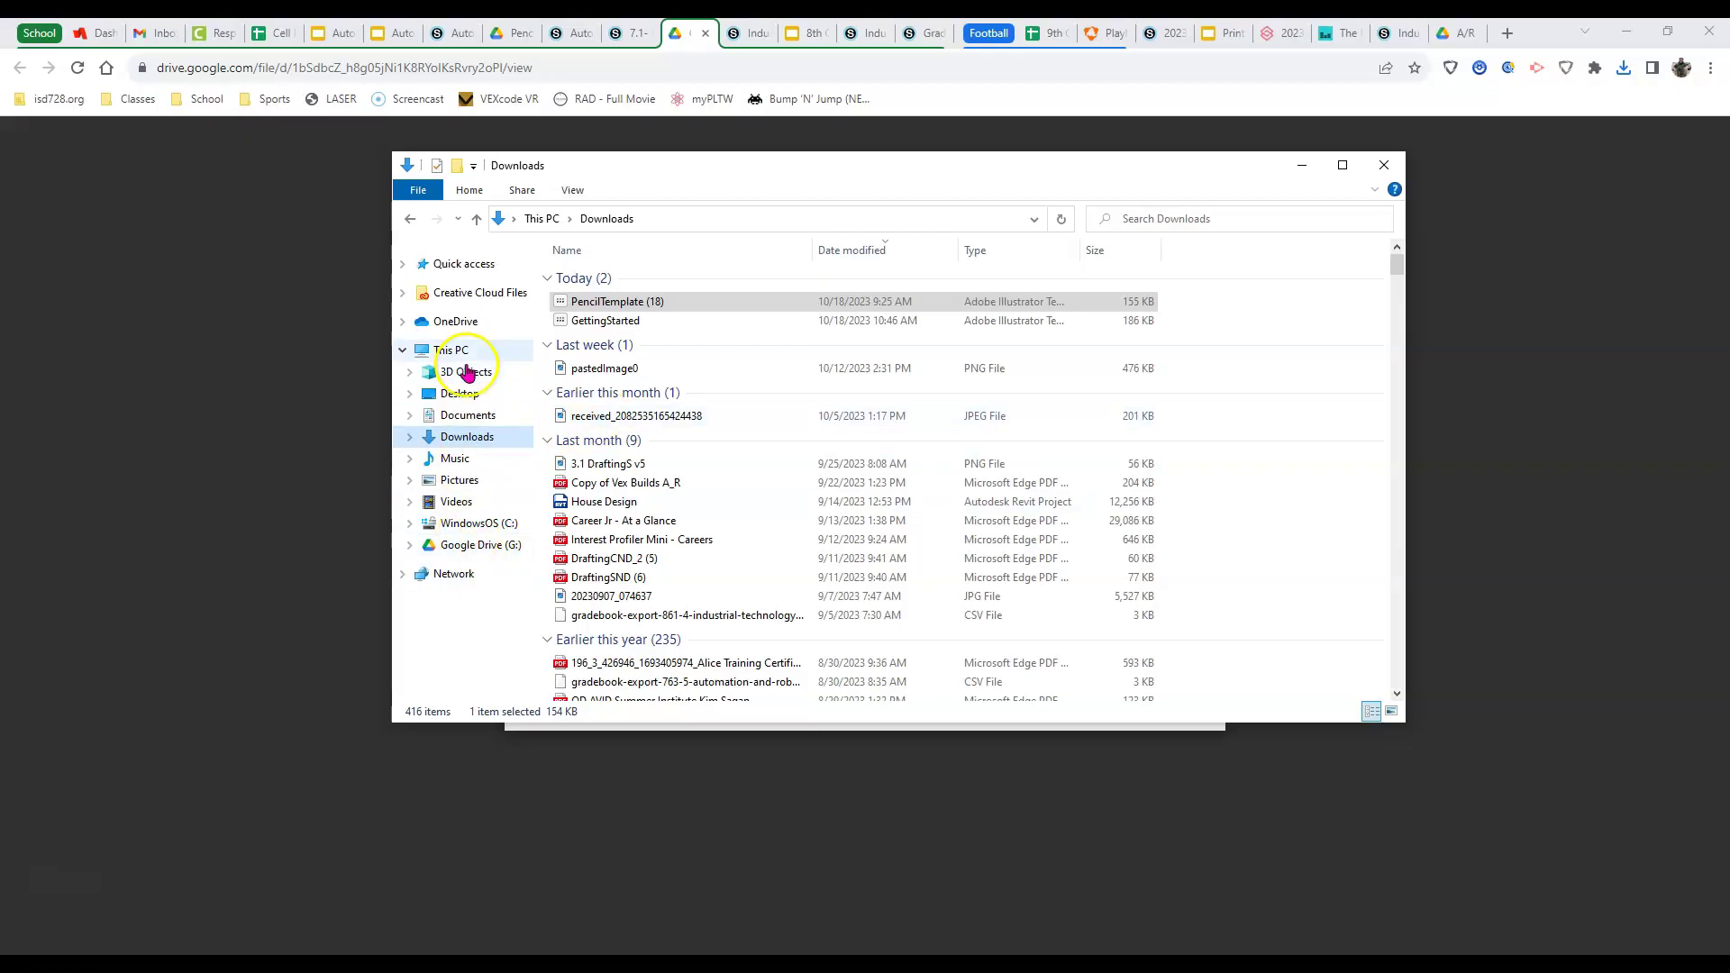
pyautogui.click(403, 263)
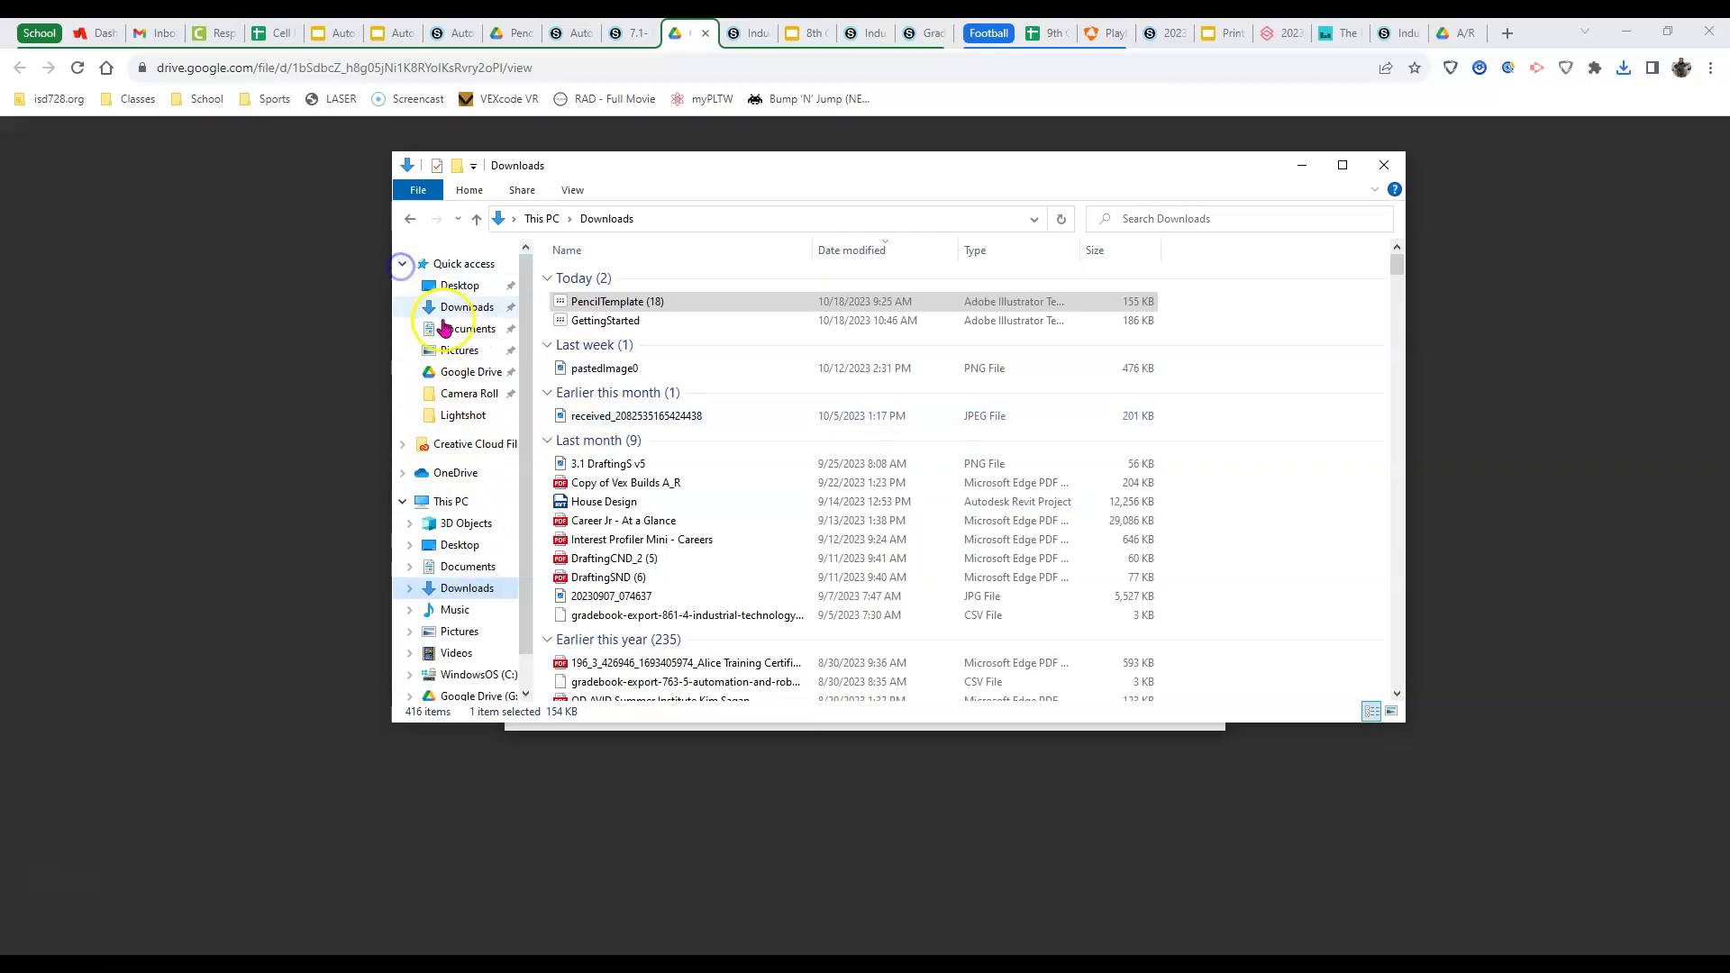
pyautogui.click(469, 307)
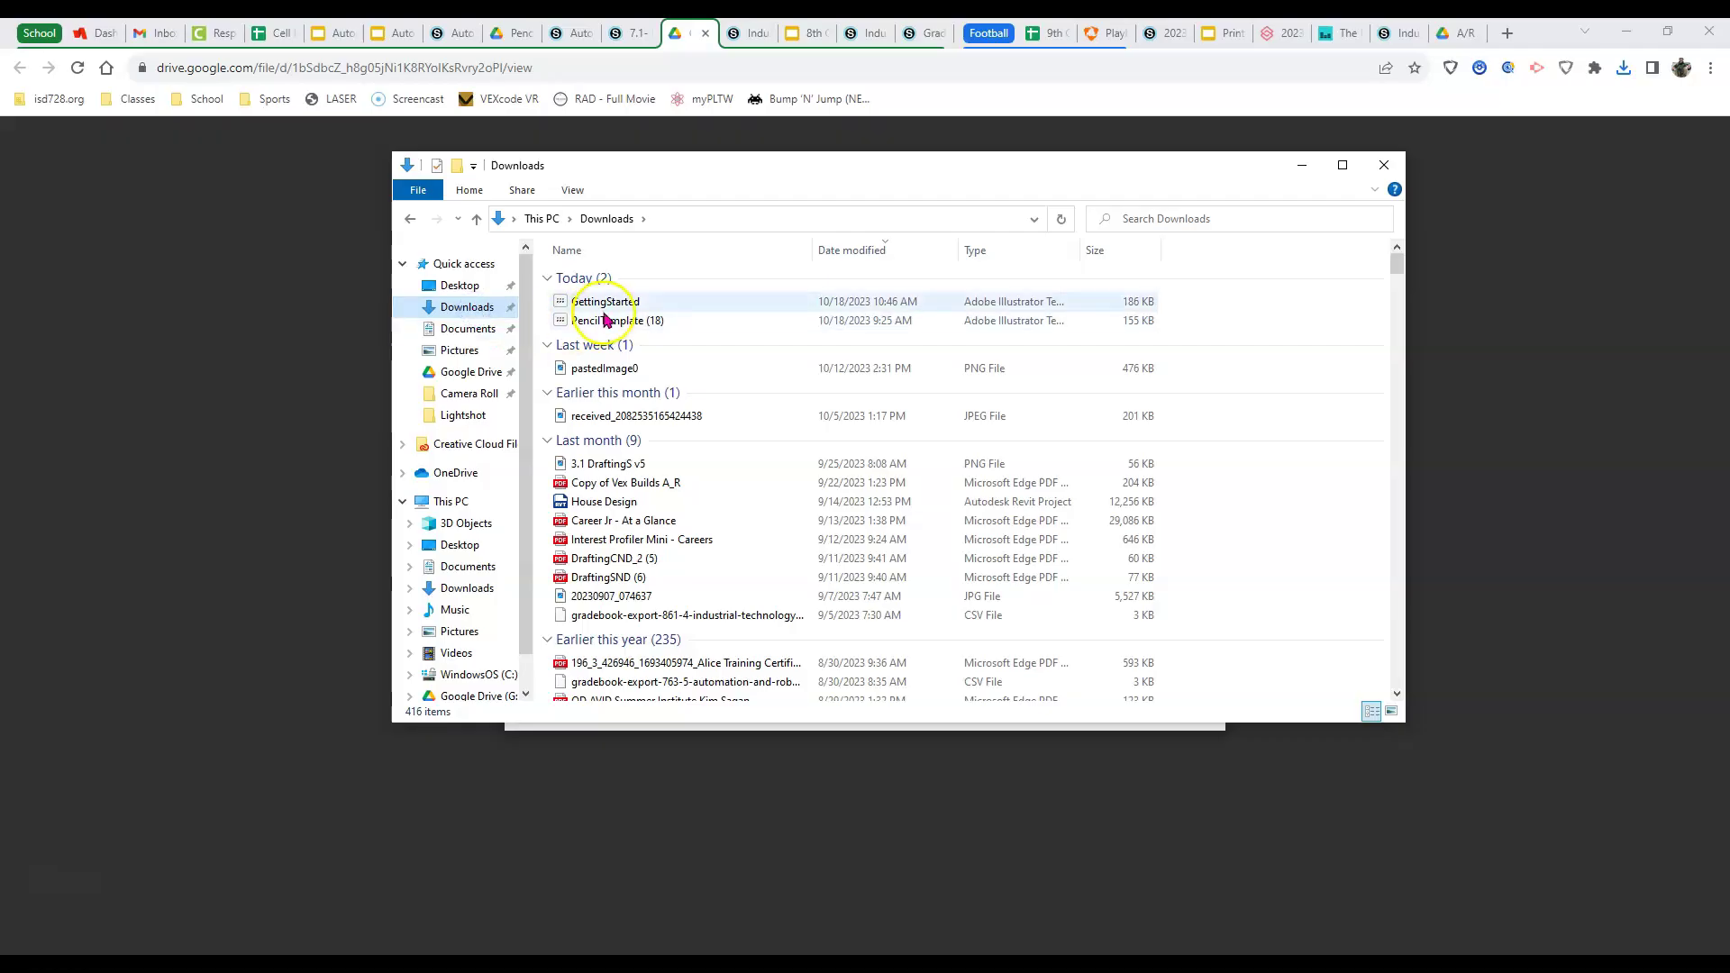
pyautogui.click(638, 307)
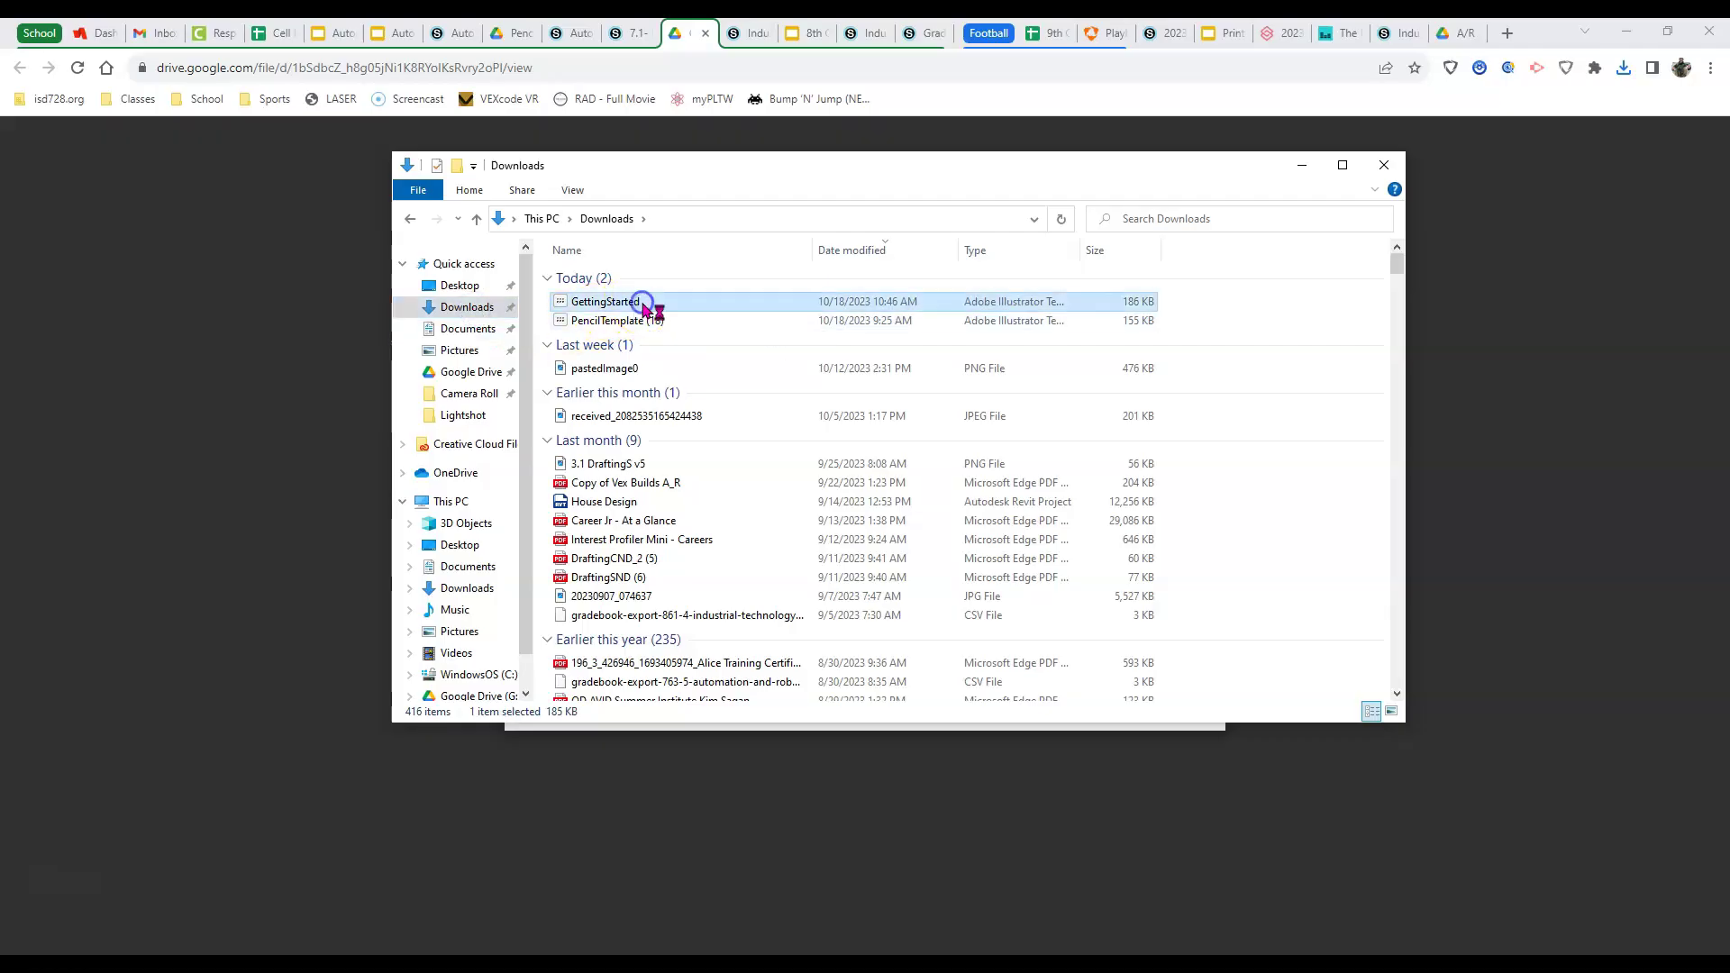
# - Open GettingStarted in Illustrator as Untitled-1 and close the floating Glyphs panel
pyautogui.doubleClick(628, 304)
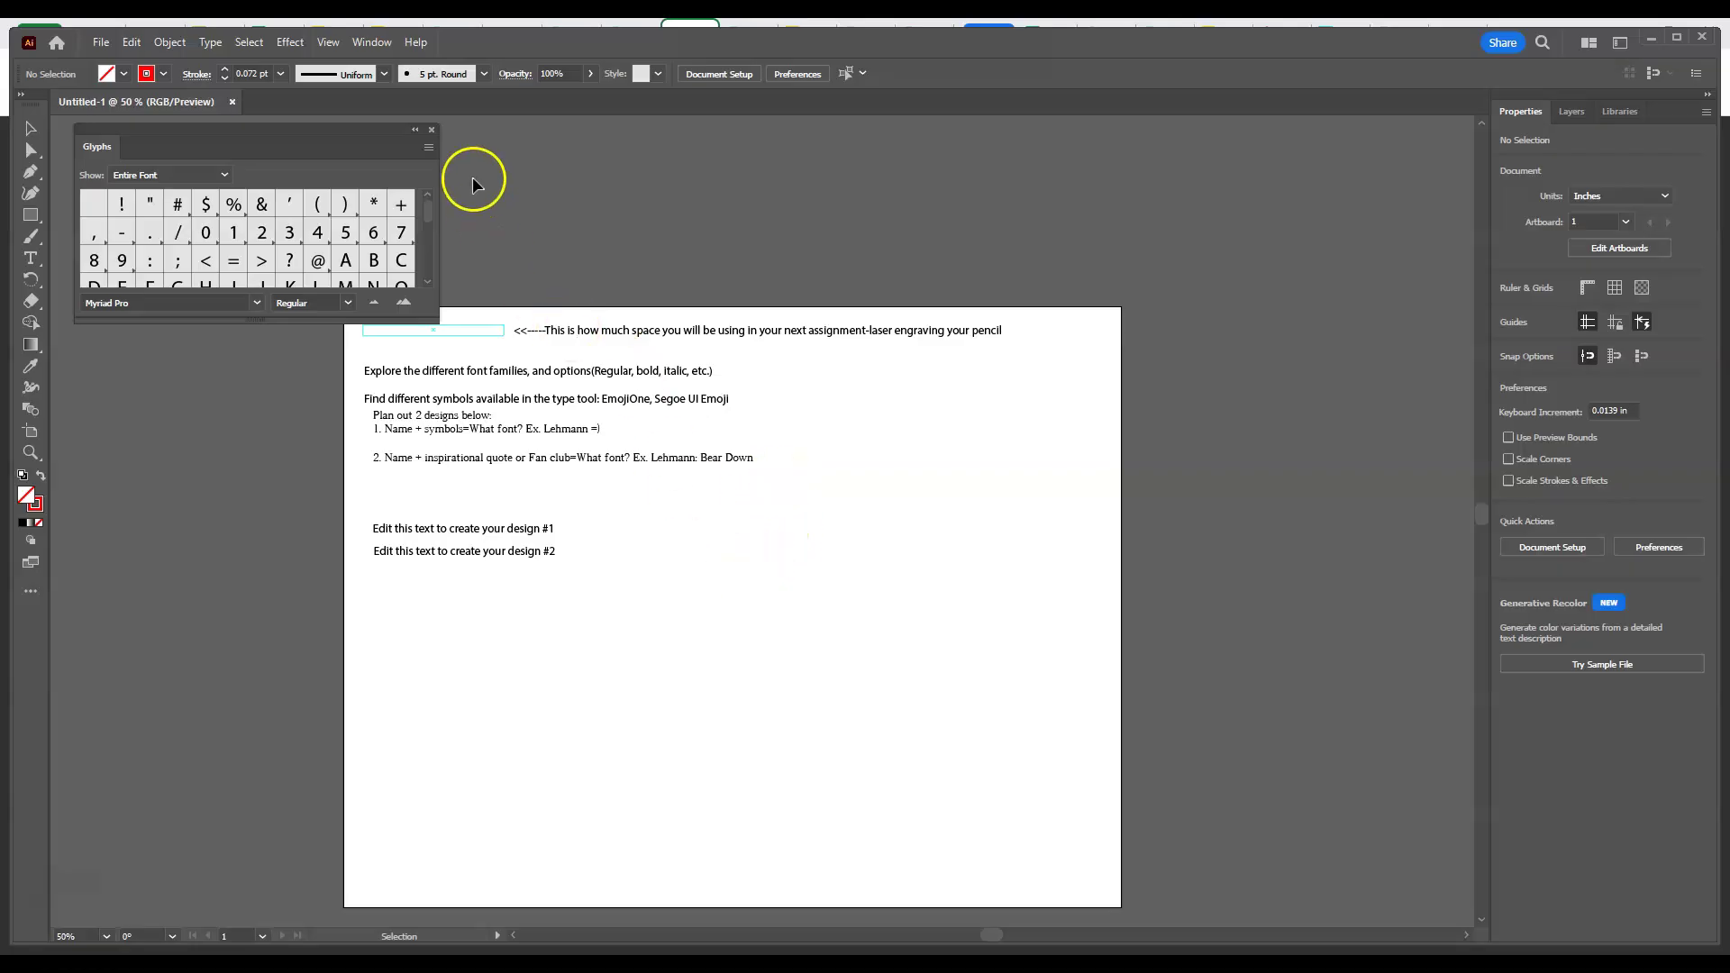
pyautogui.click(432, 130)
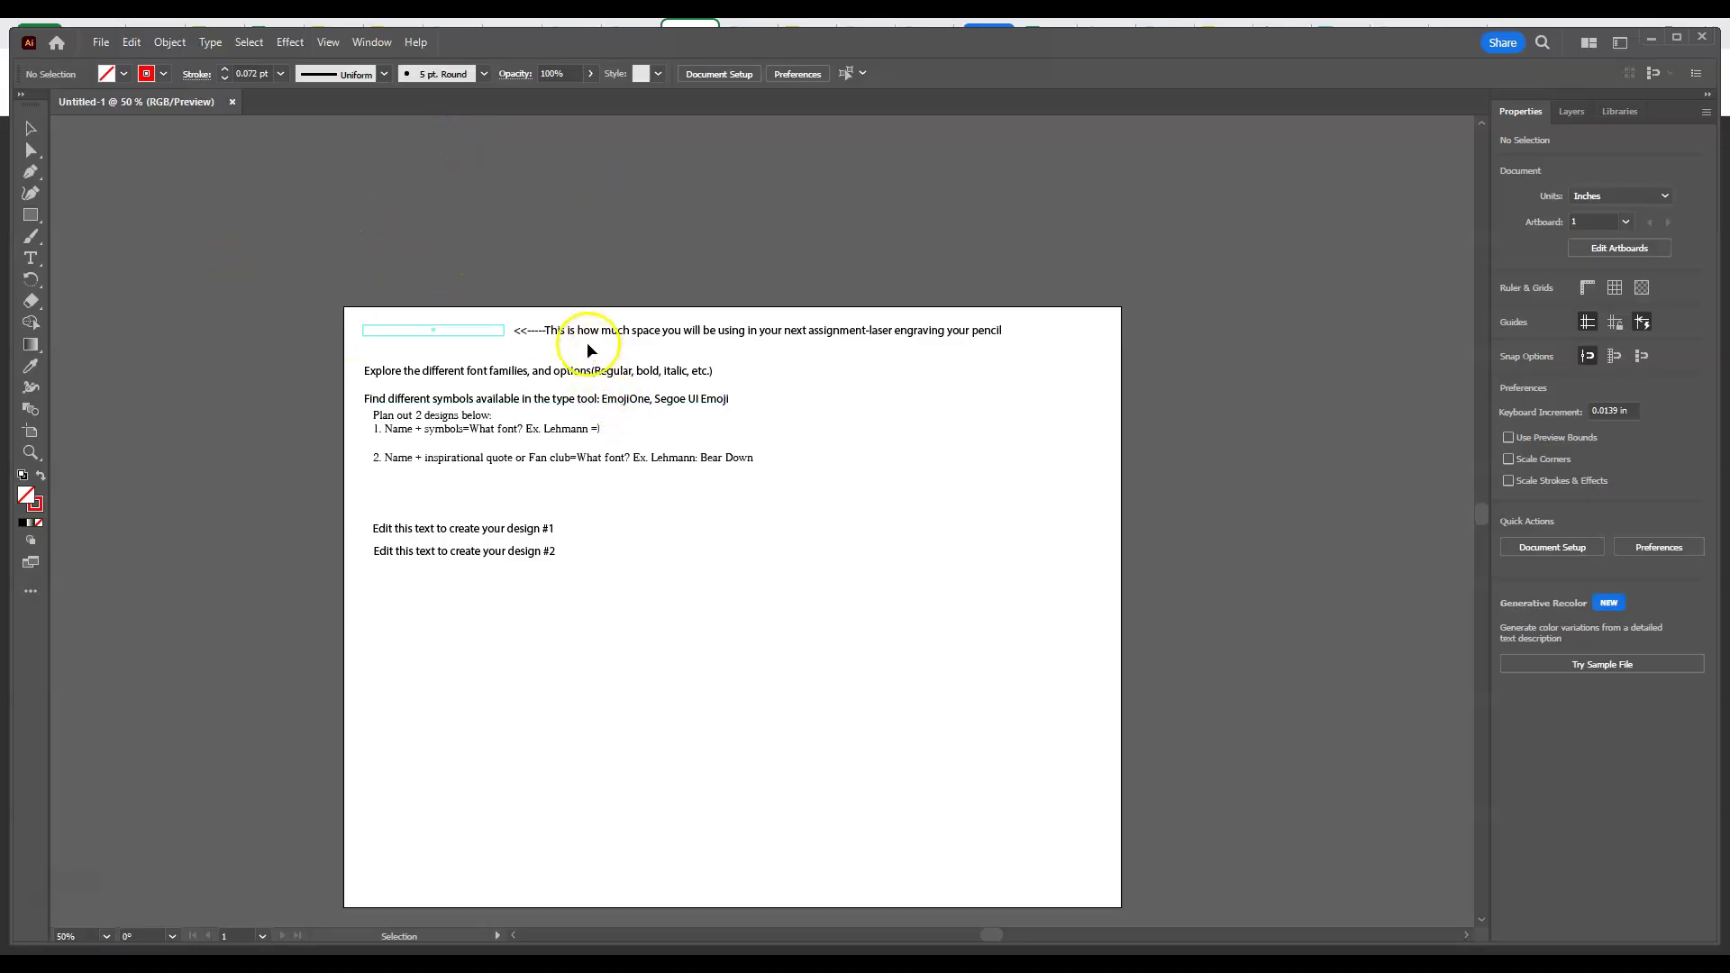
pyautogui.click(460, 209)
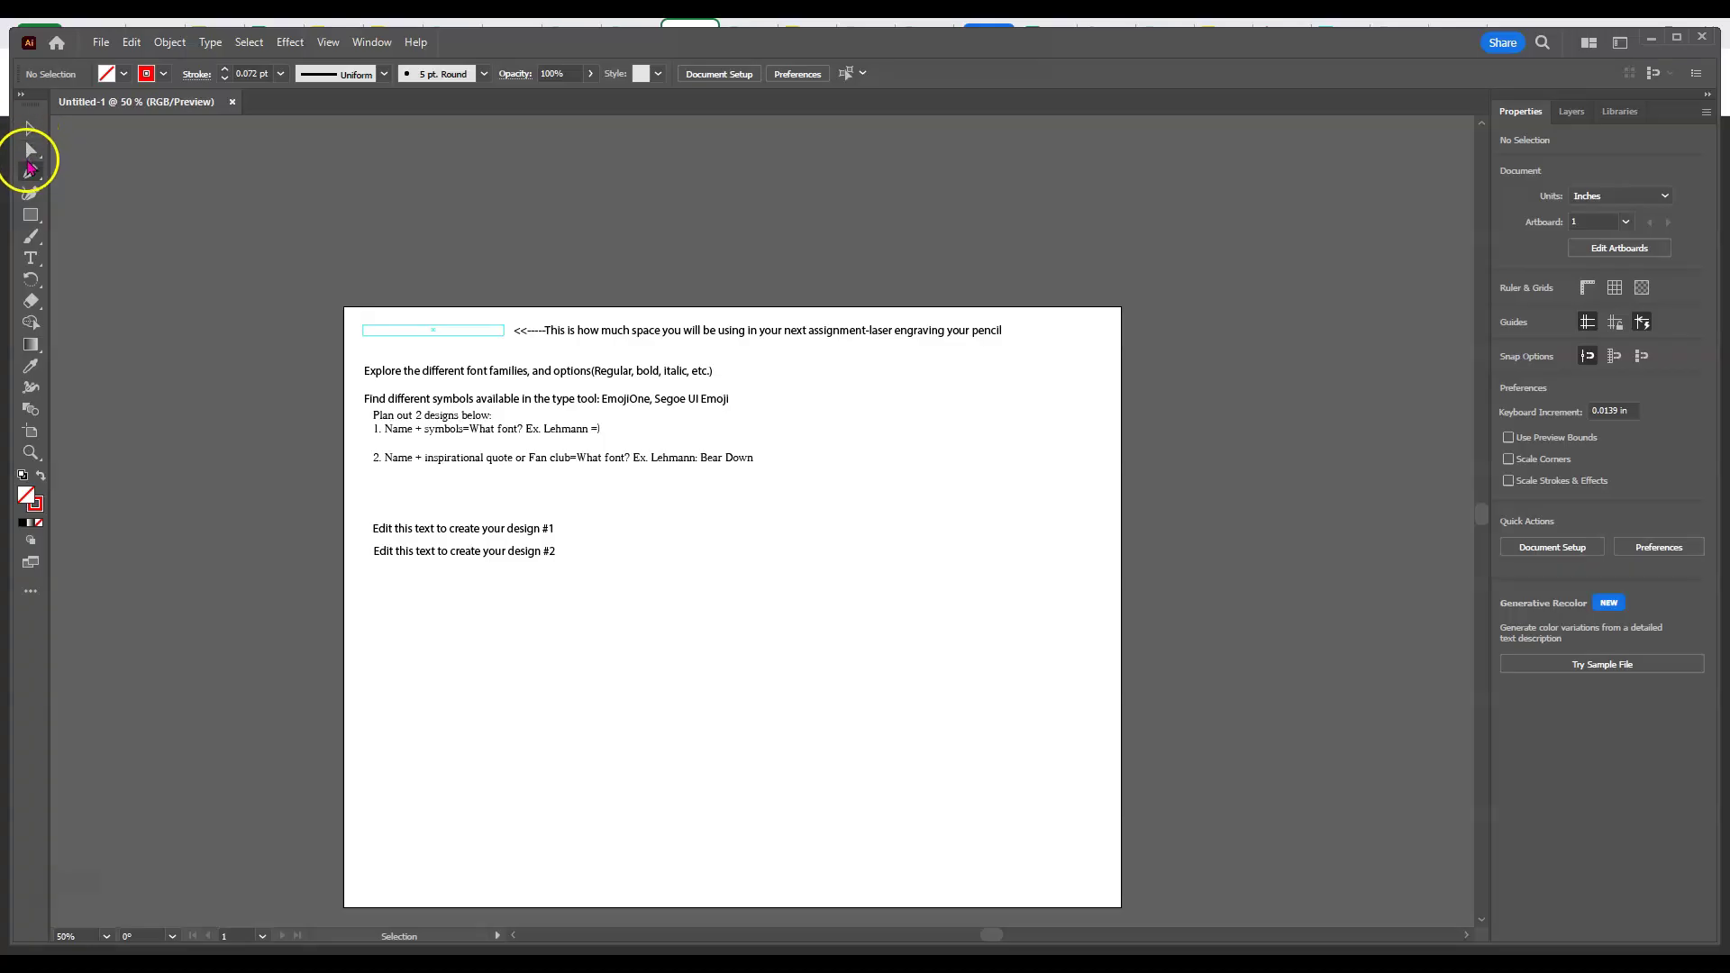
# - Toggle the Tools panel between one and two columns, ending in the two-column layout
pyautogui.click(21, 94)
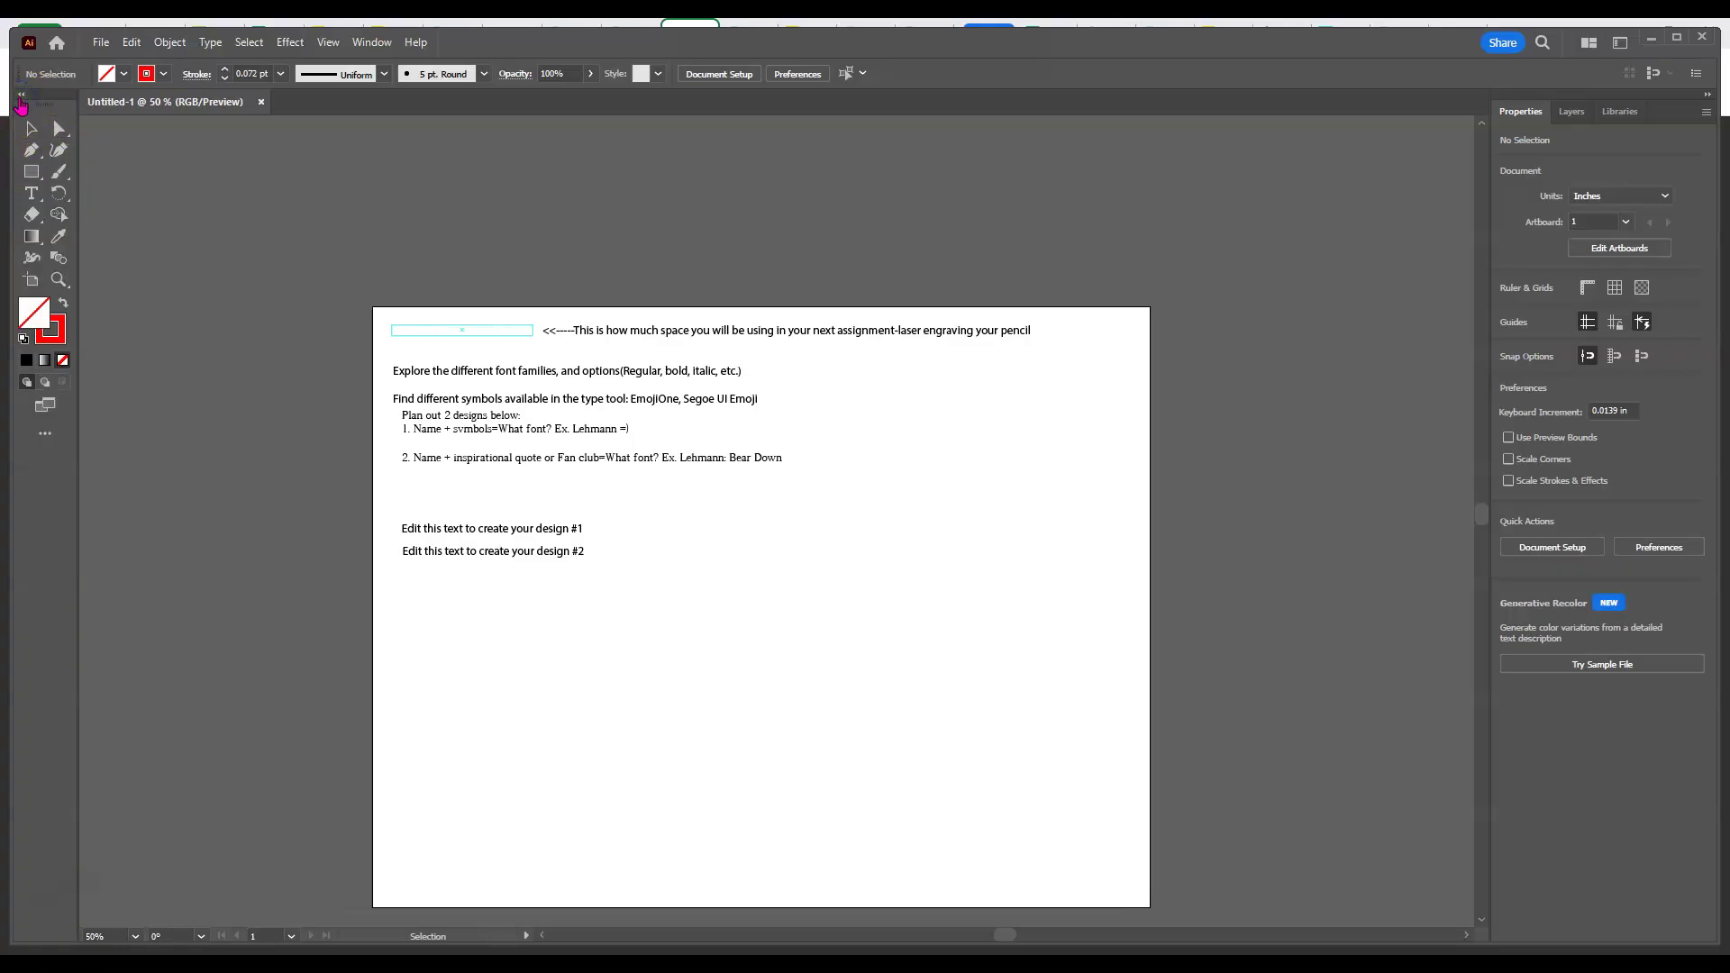
pyautogui.click(21, 94)
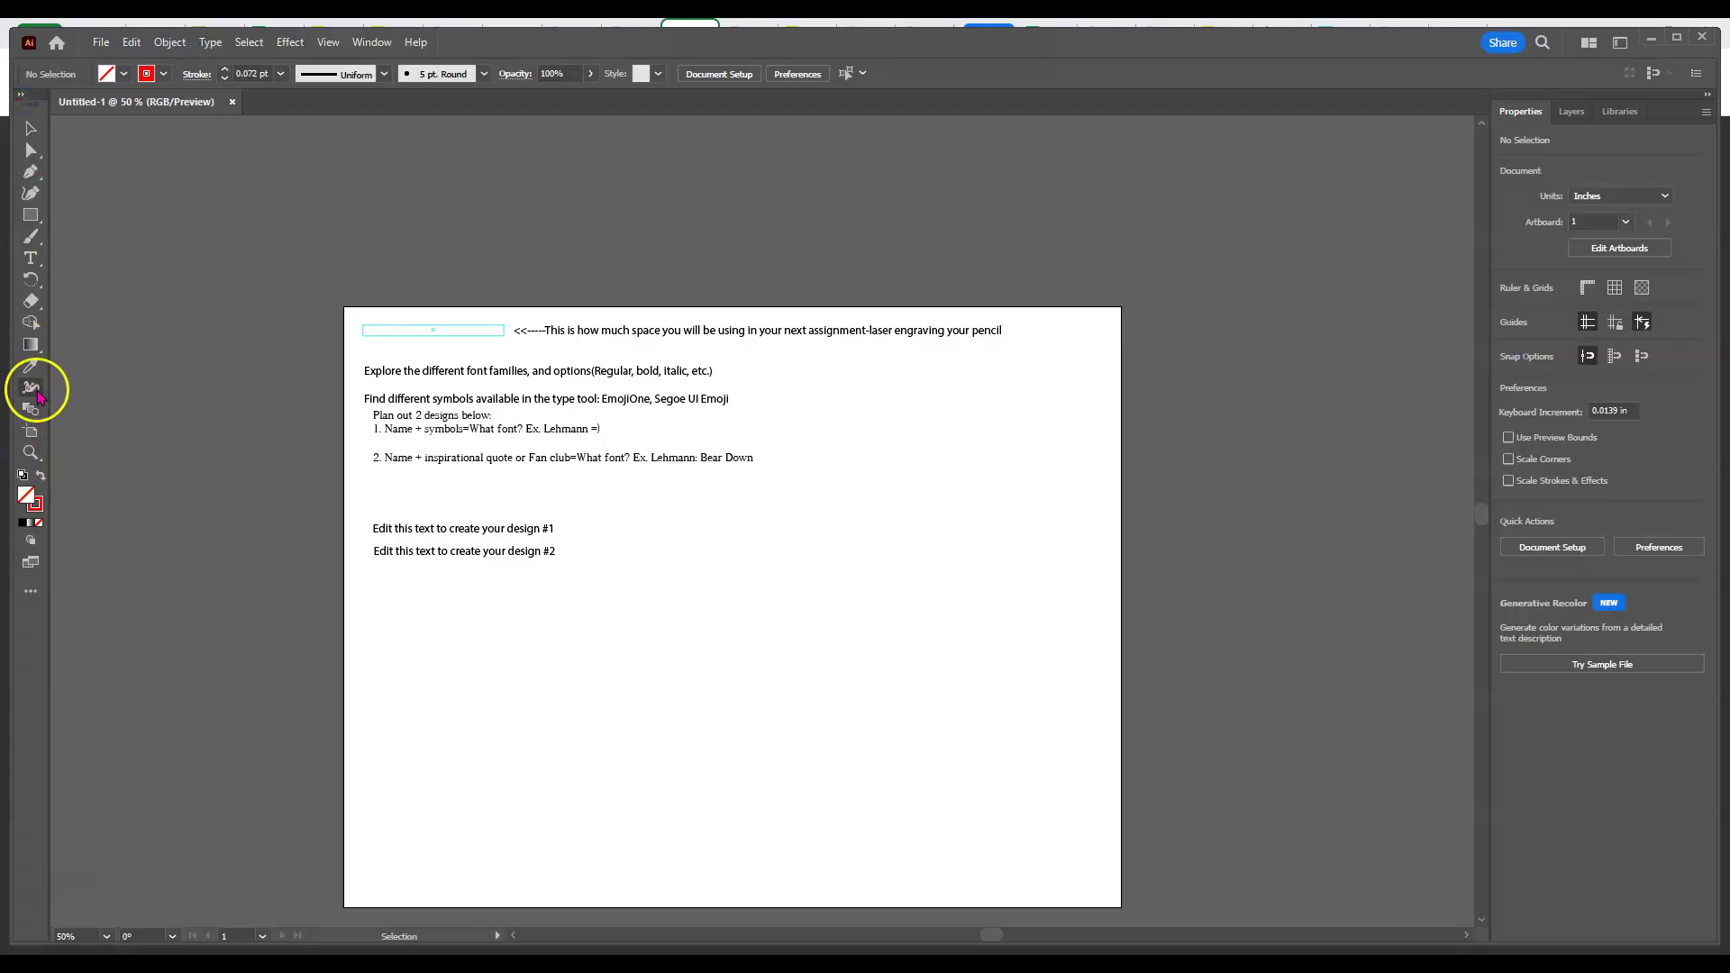
pyautogui.click(21, 95)
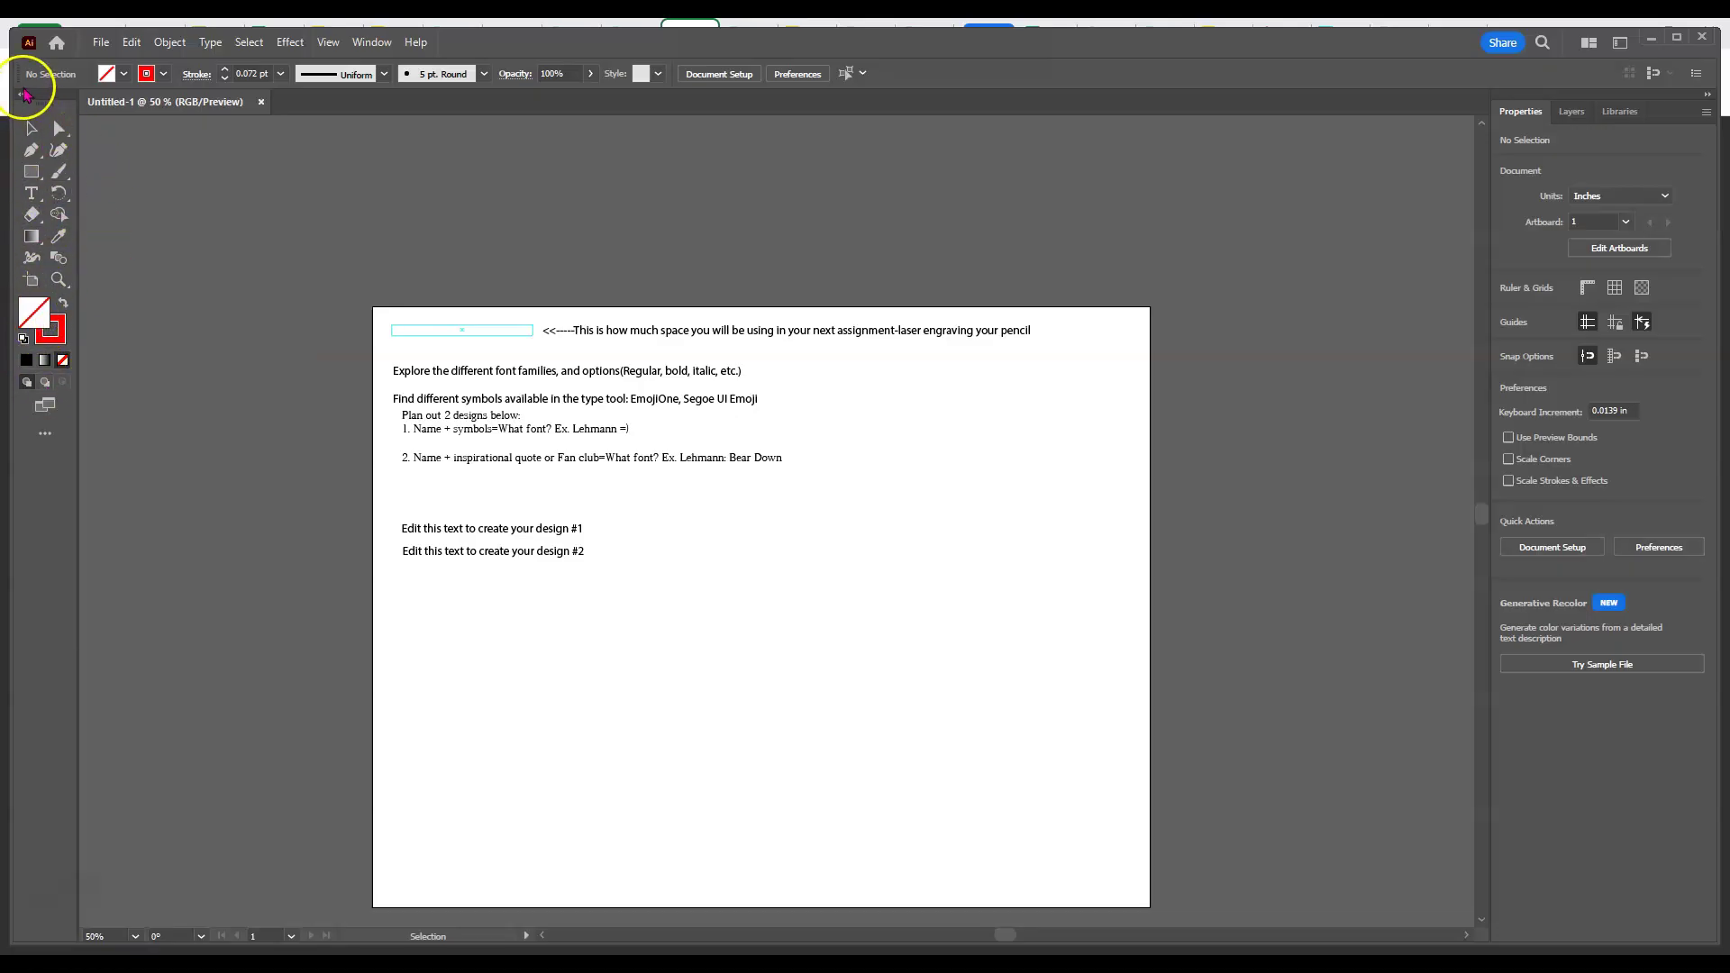
pyautogui.click(21, 94)
pyautogui.click(22, 94)
pyautogui.click(373, 43)
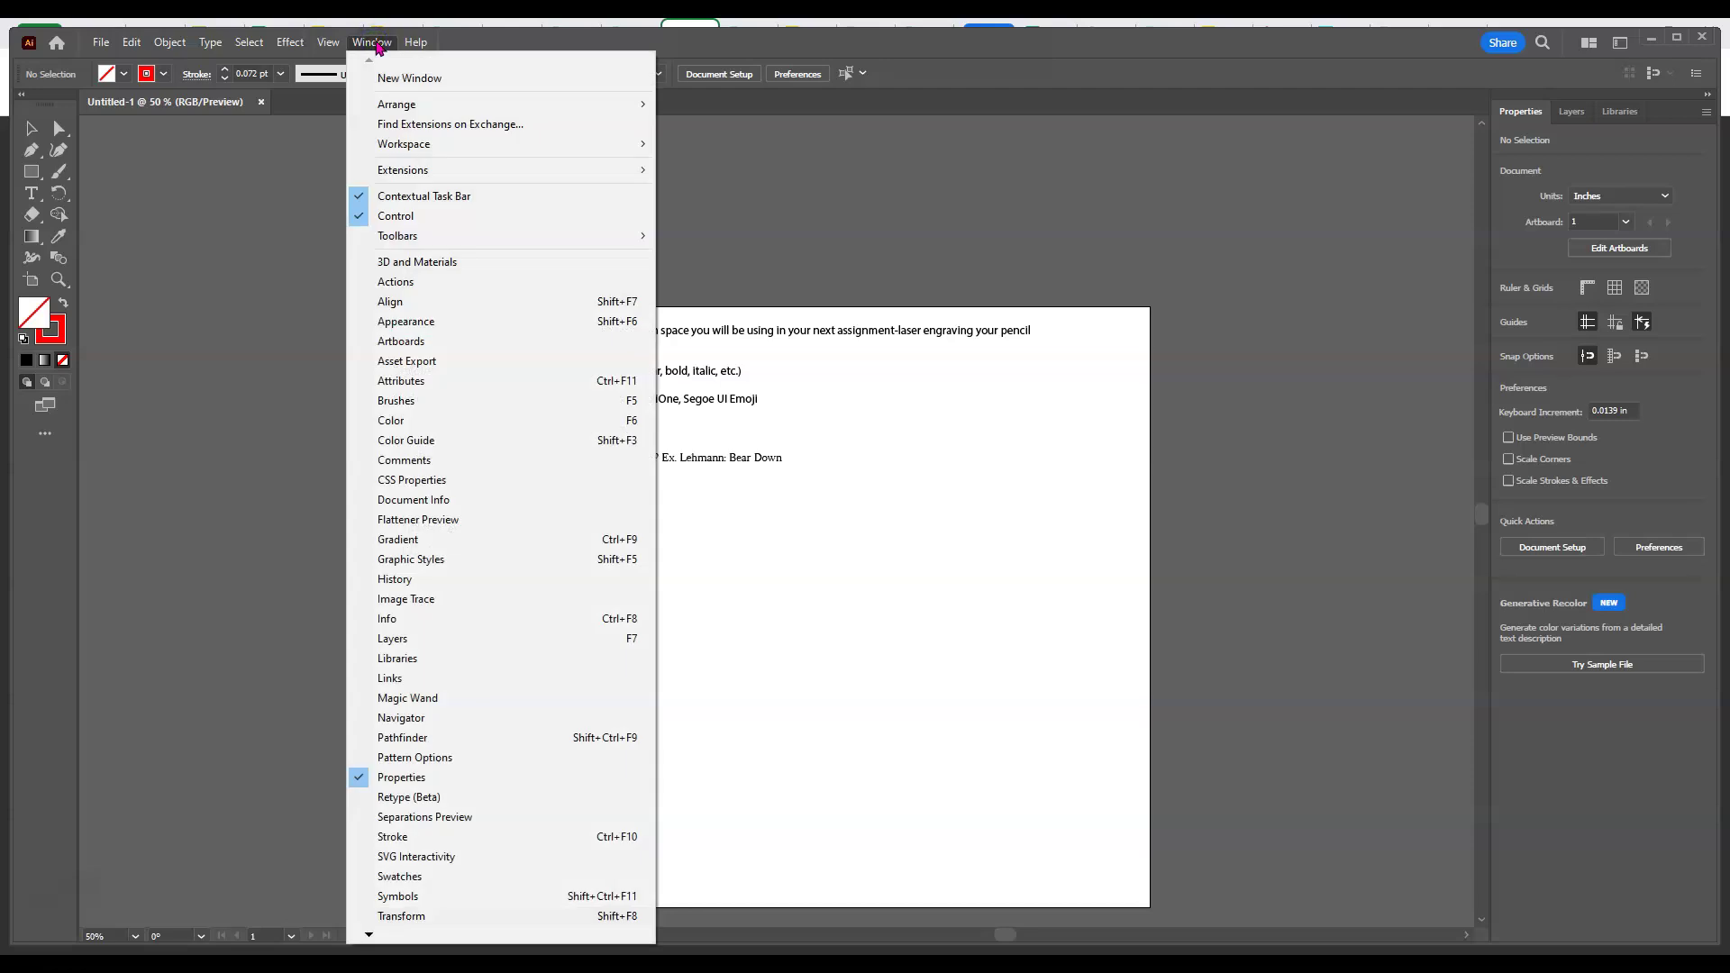
pyautogui.click(400, 217)
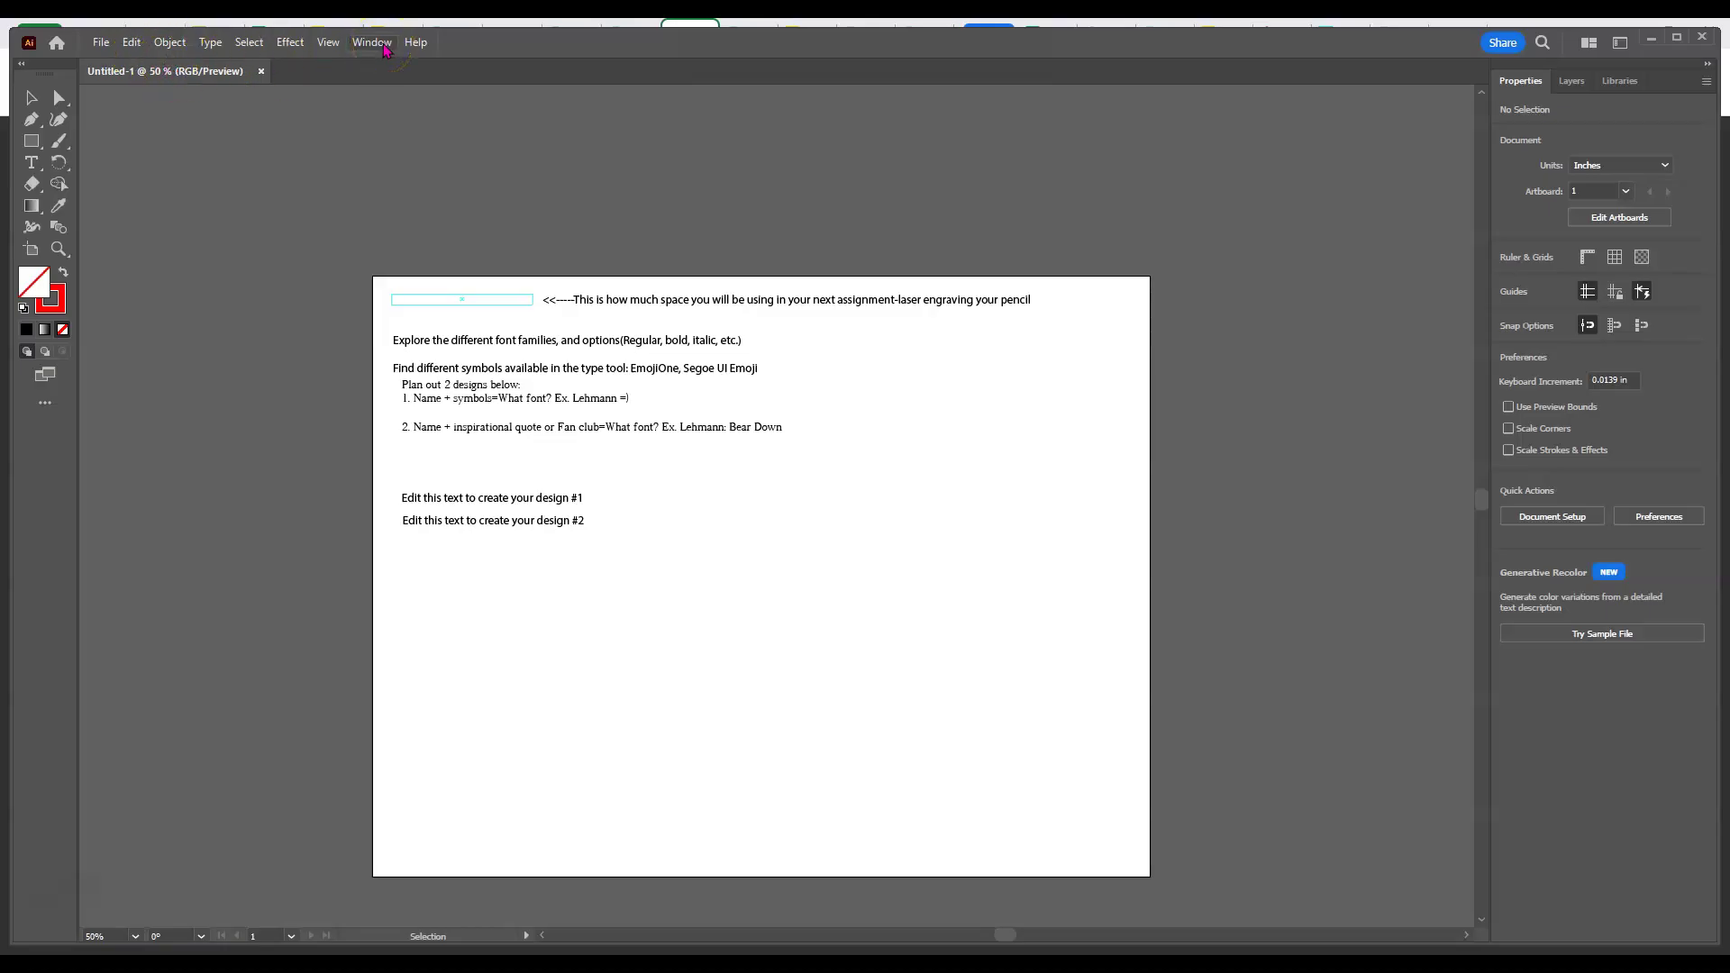
pyautogui.click(372, 42)
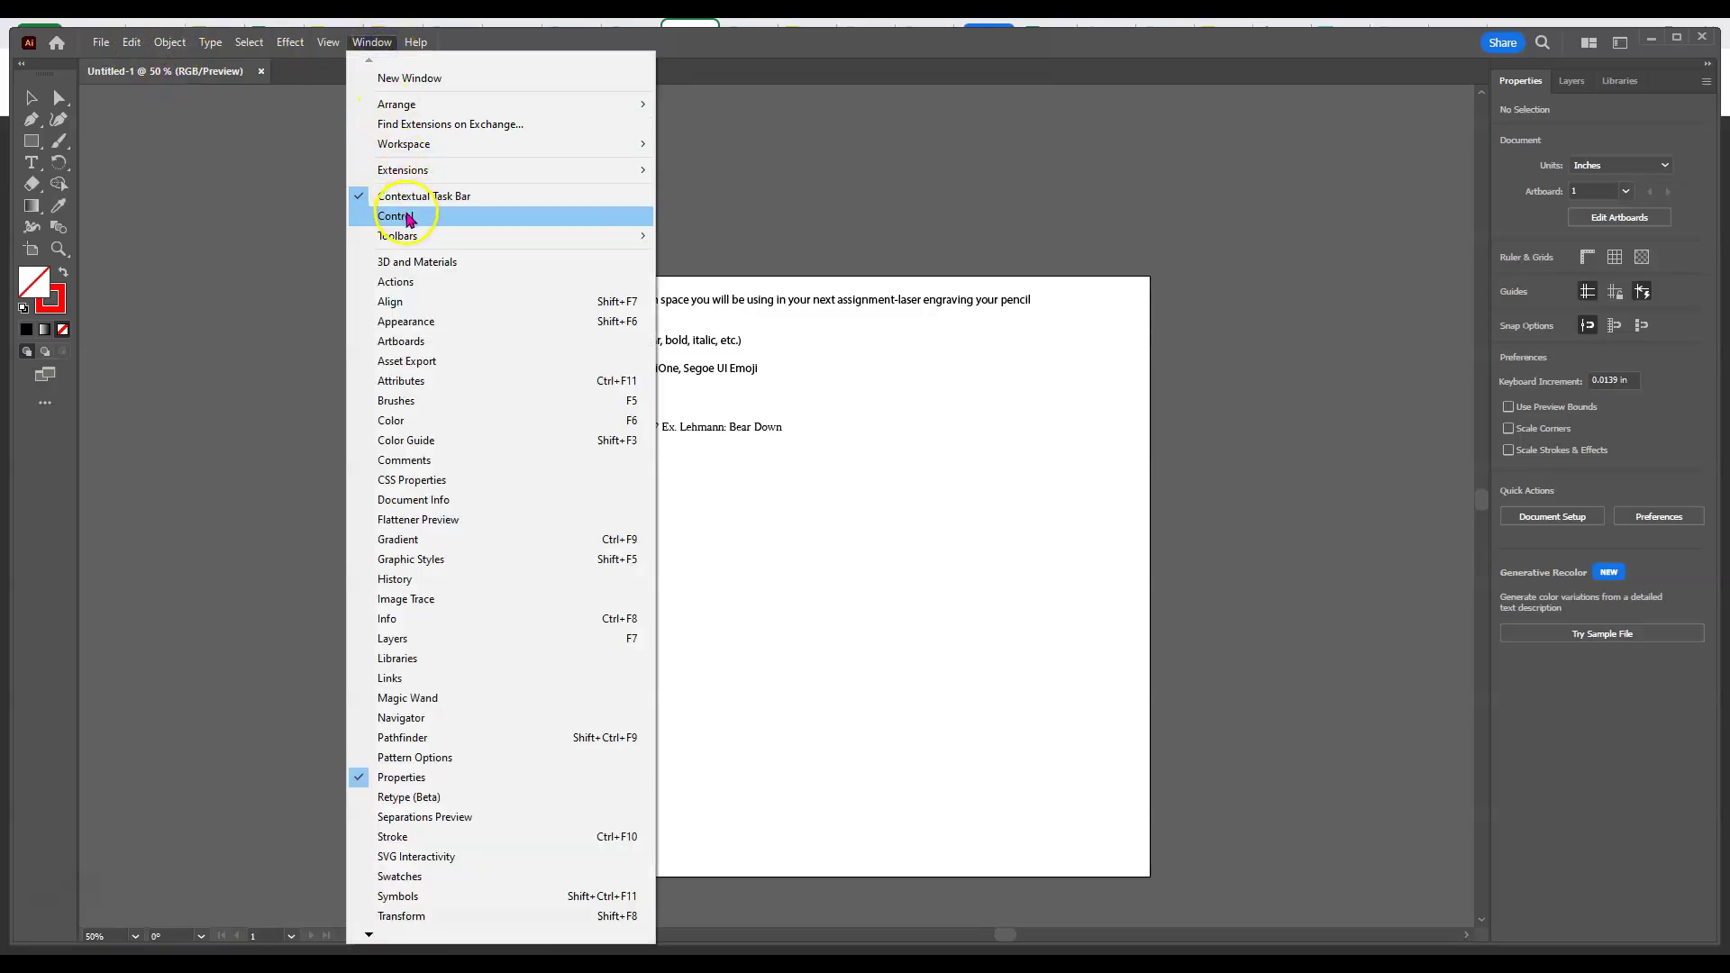
pyautogui.click(407, 219)
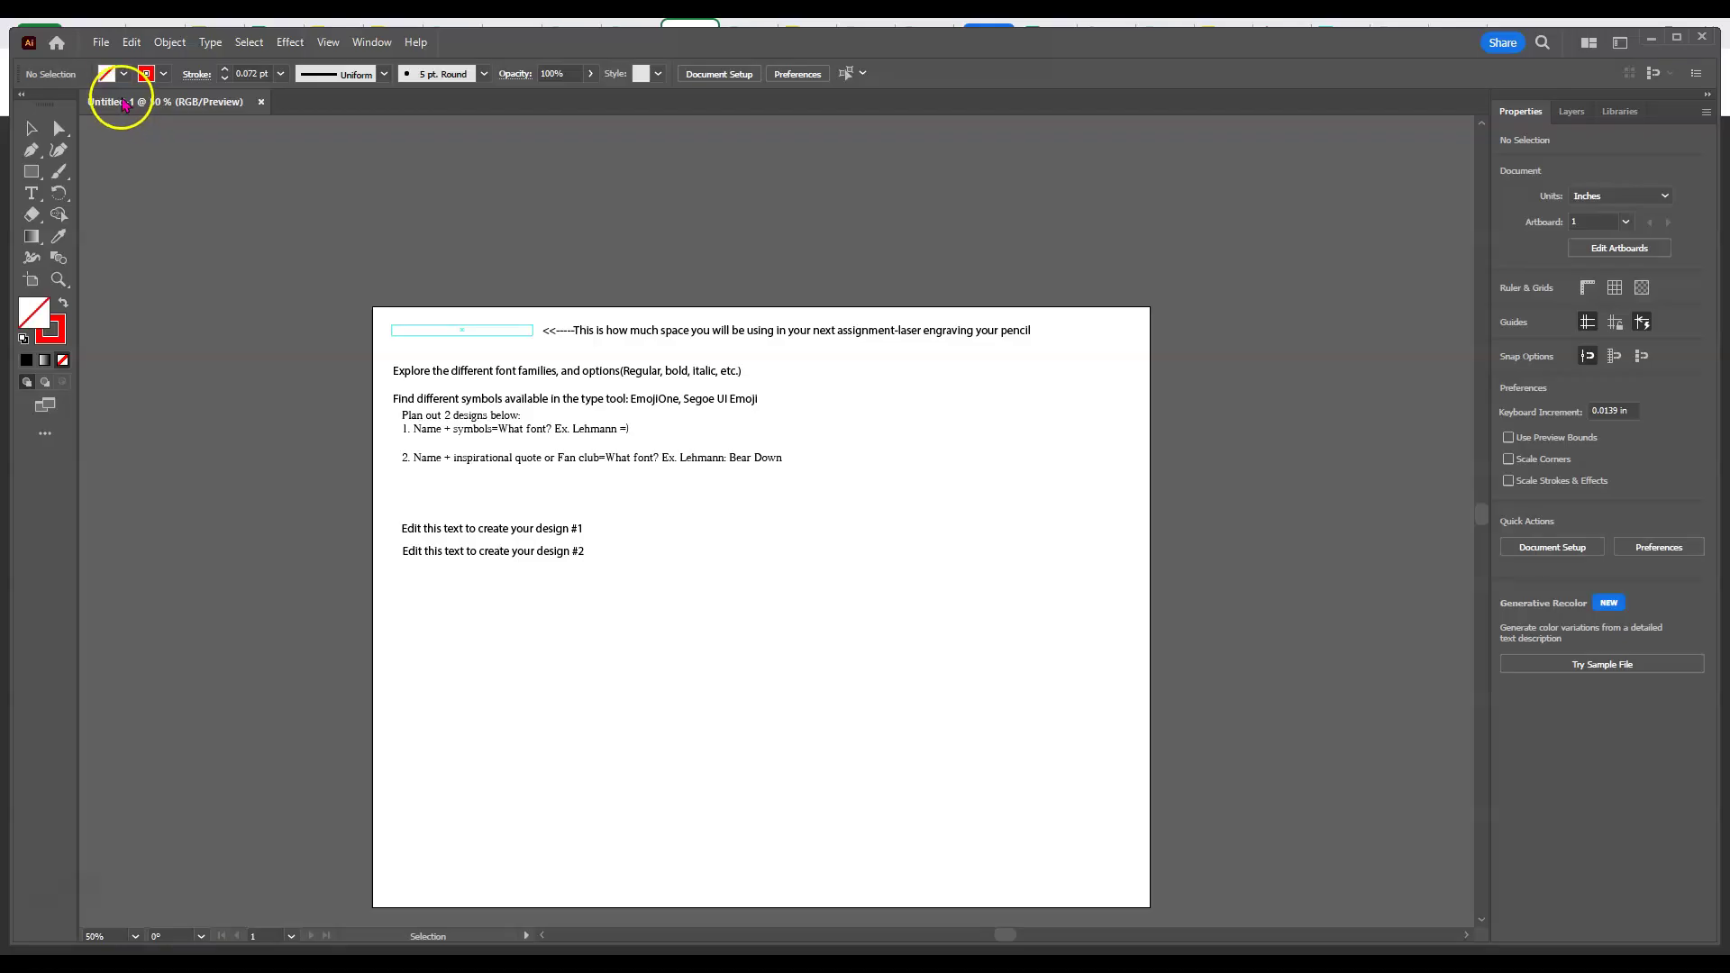
# - Start File > Save As and choose to save on your computer rather than the cloud
pyautogui.click(101, 43)
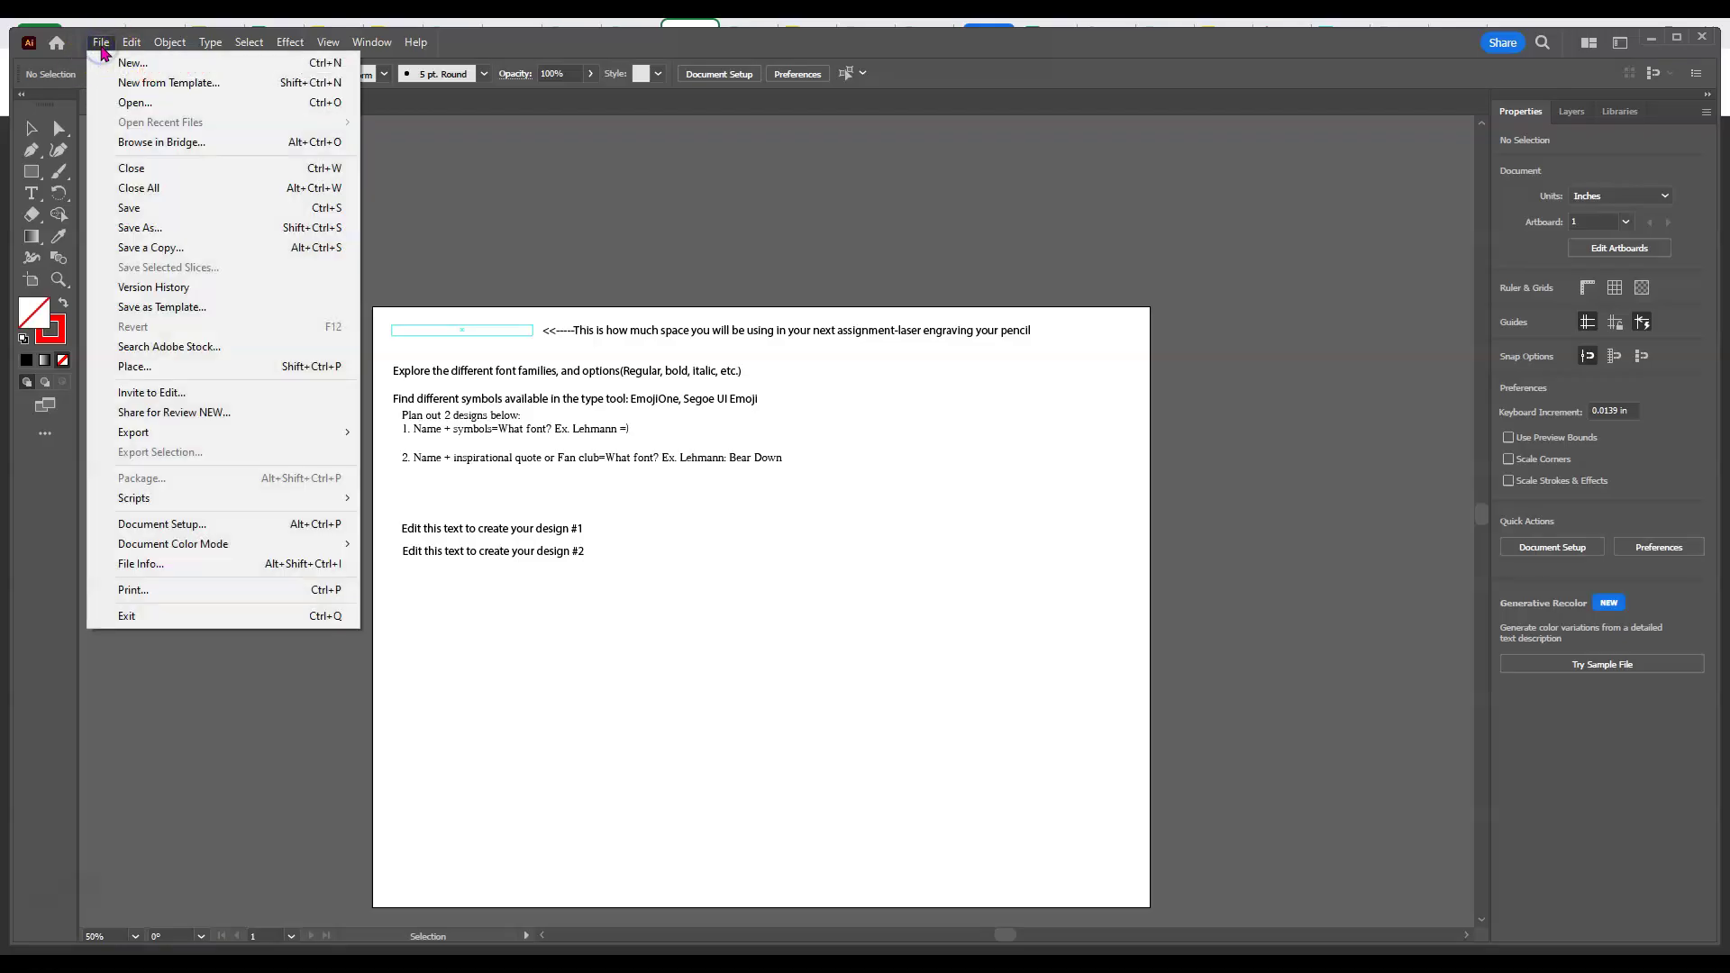
pyautogui.click(135, 228)
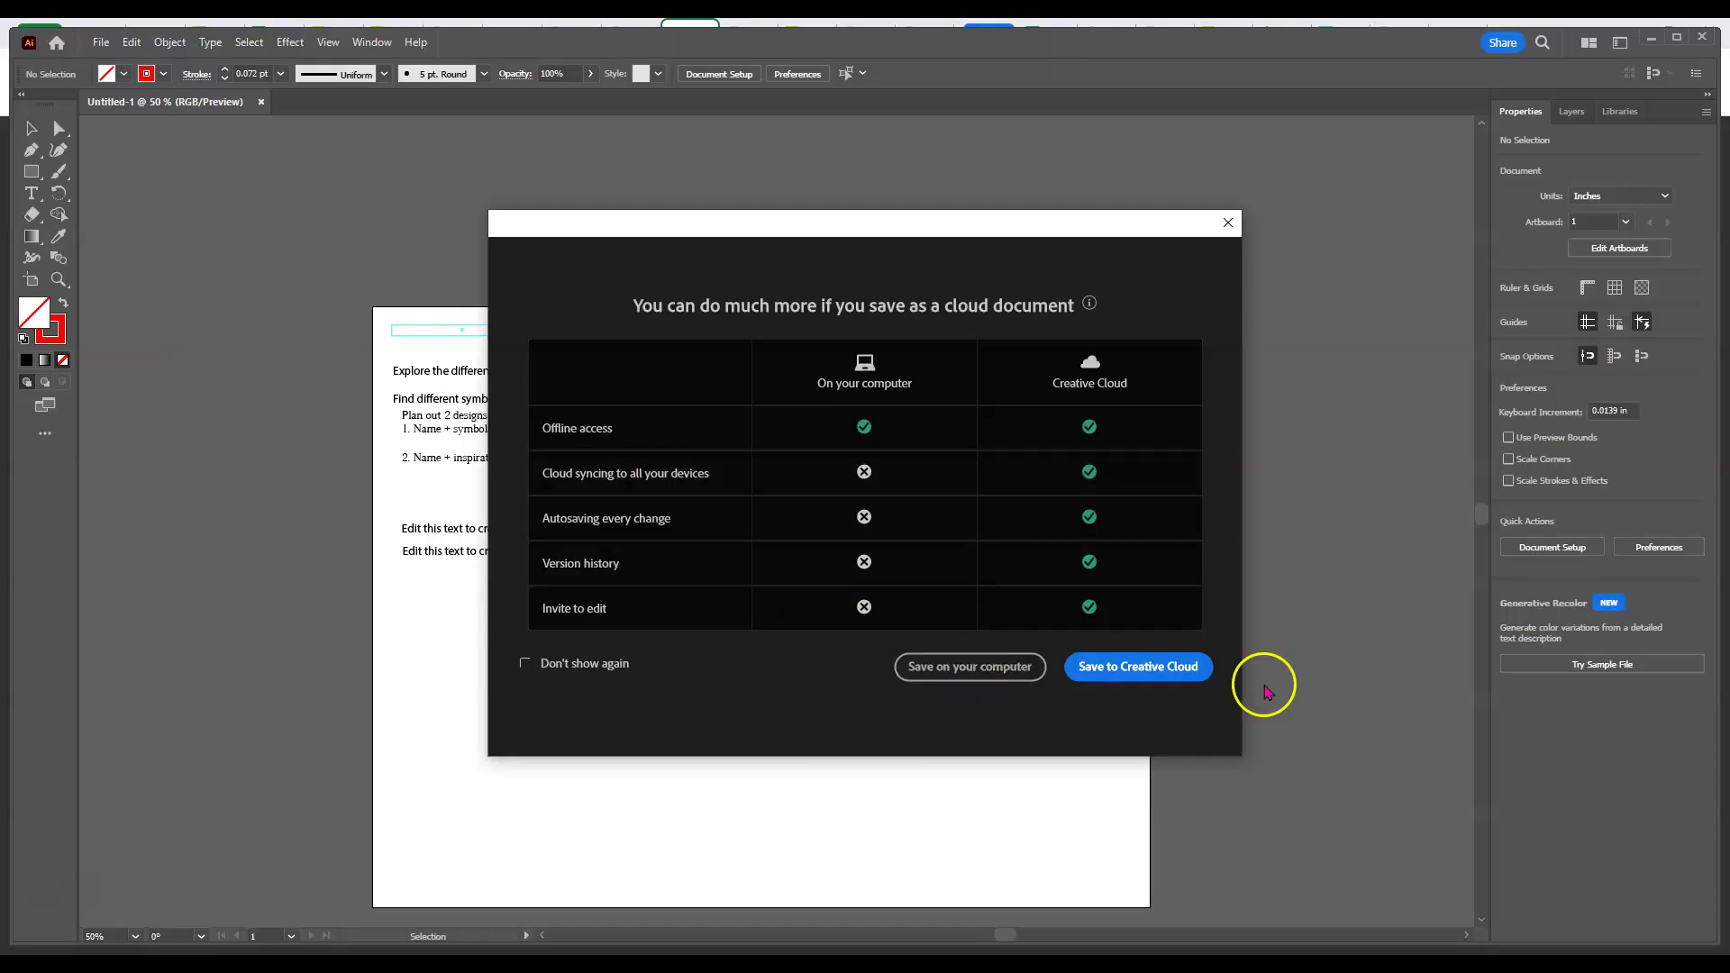
pyautogui.click(957, 667)
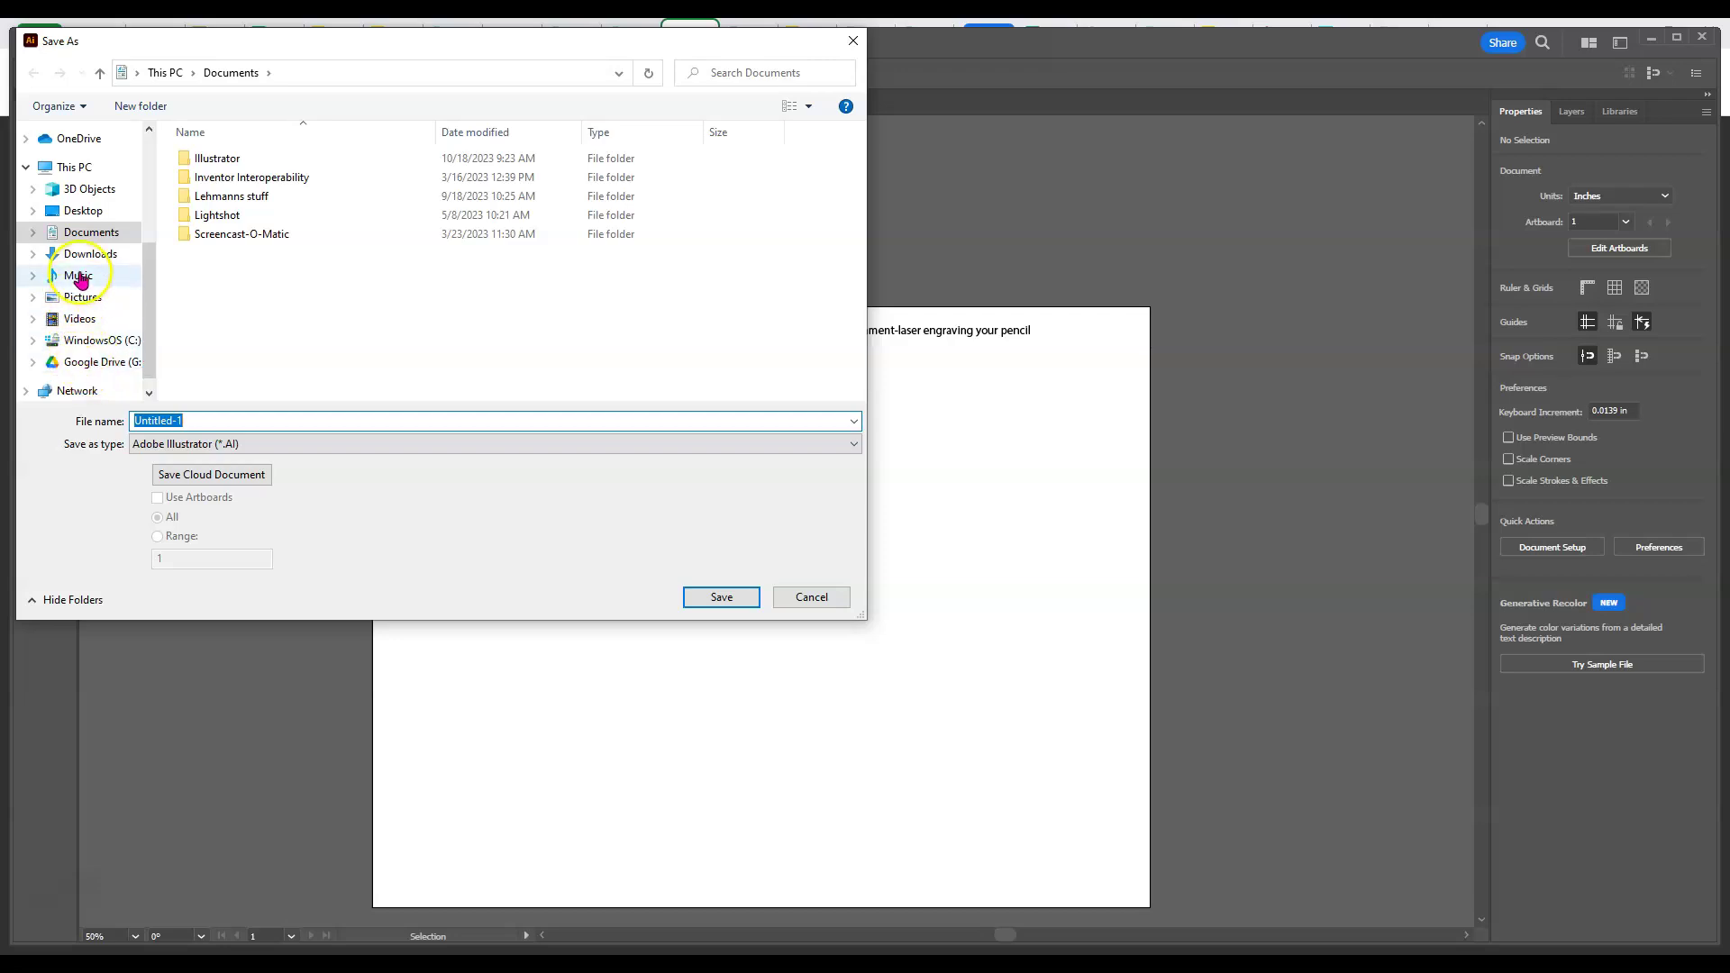
# - Create a New folder in Documents, then select the existing Untitled-1 file name for replacement
pyautogui.click(88, 237)
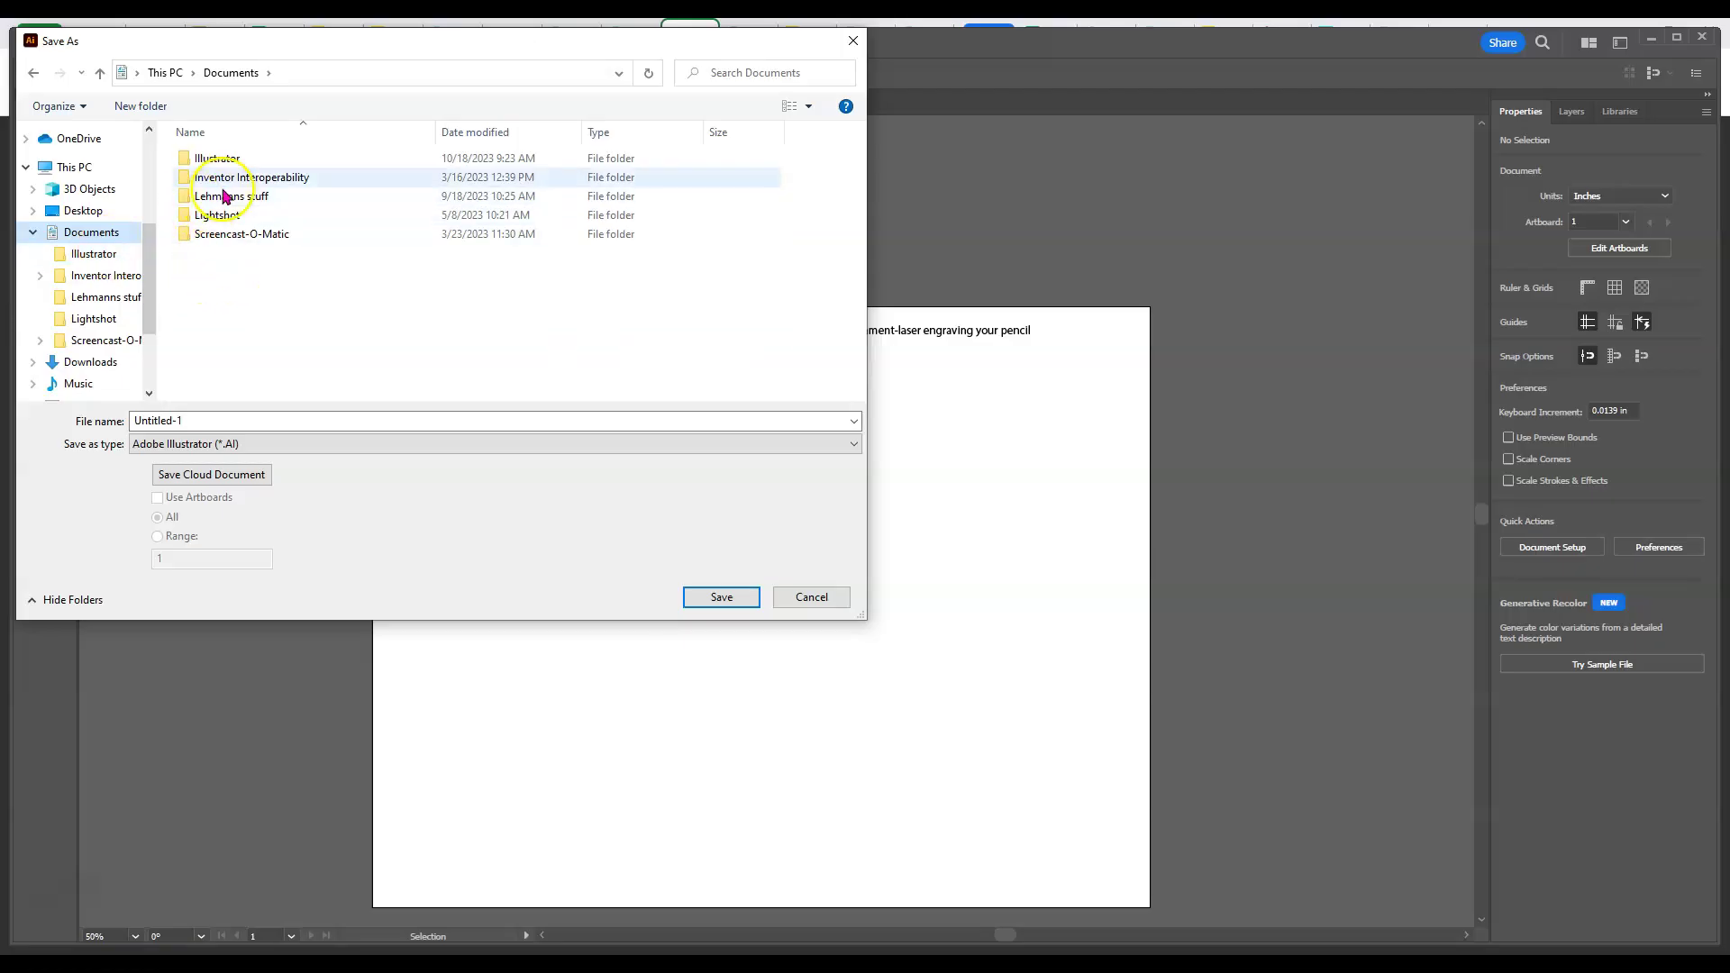
pyautogui.rightClick(222, 275)
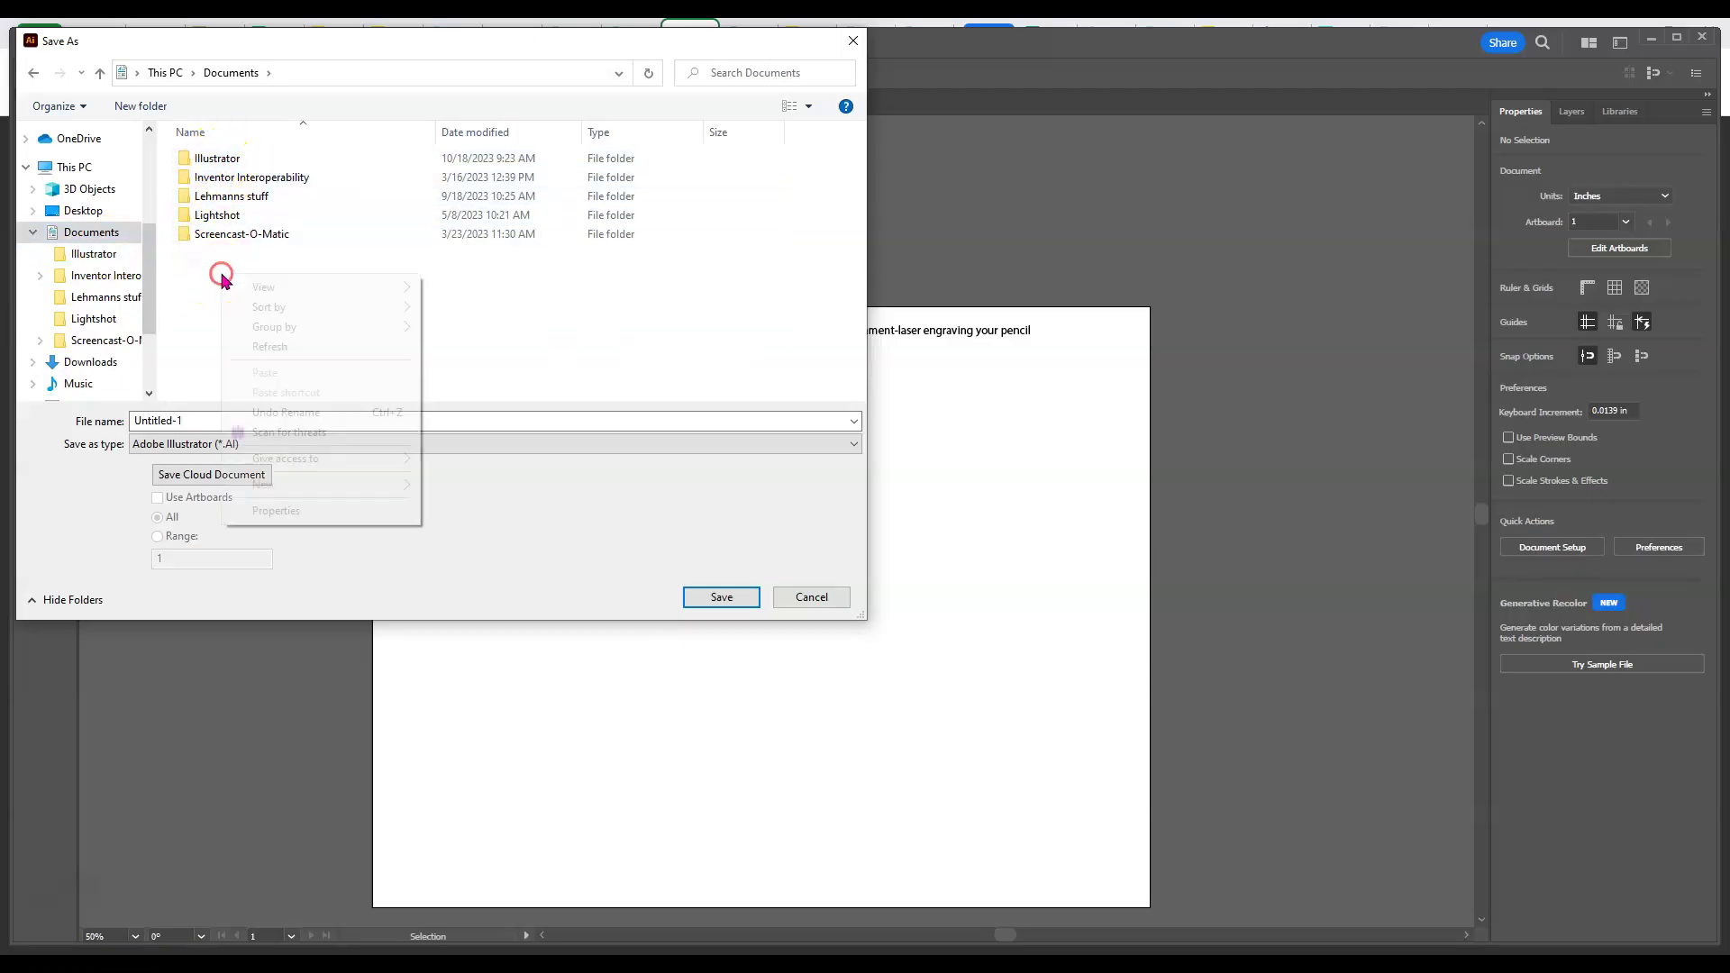
pyautogui.moveTo(331, 487)
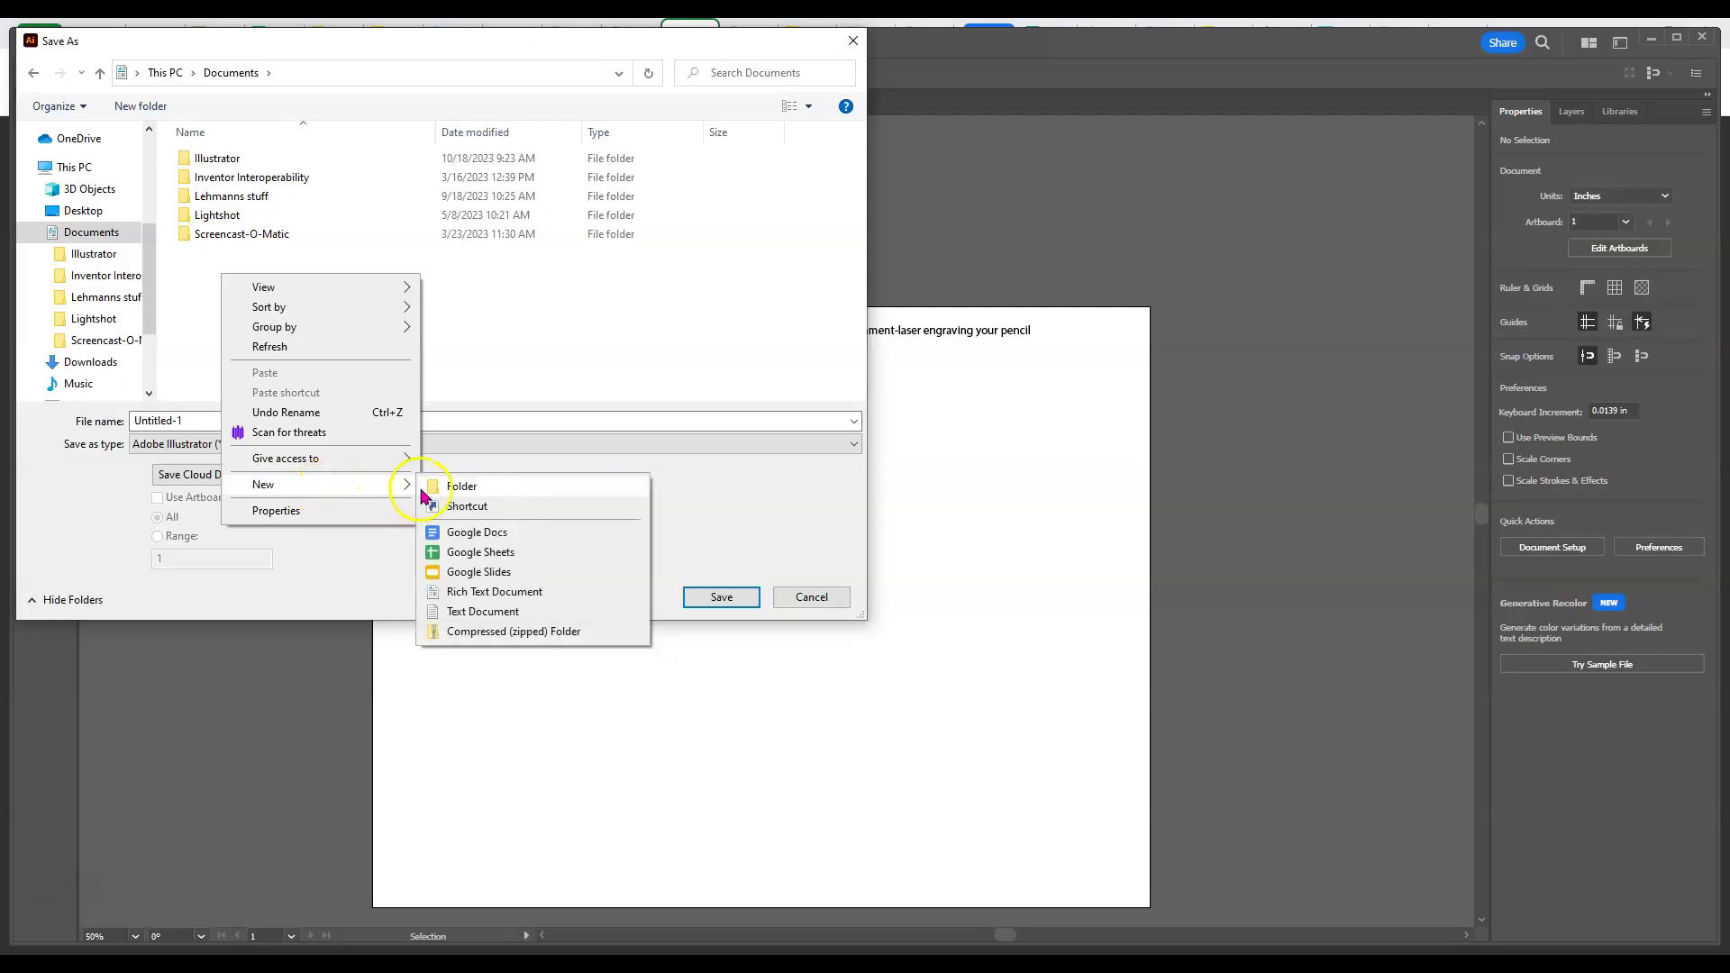
pyautogui.click(423, 487)
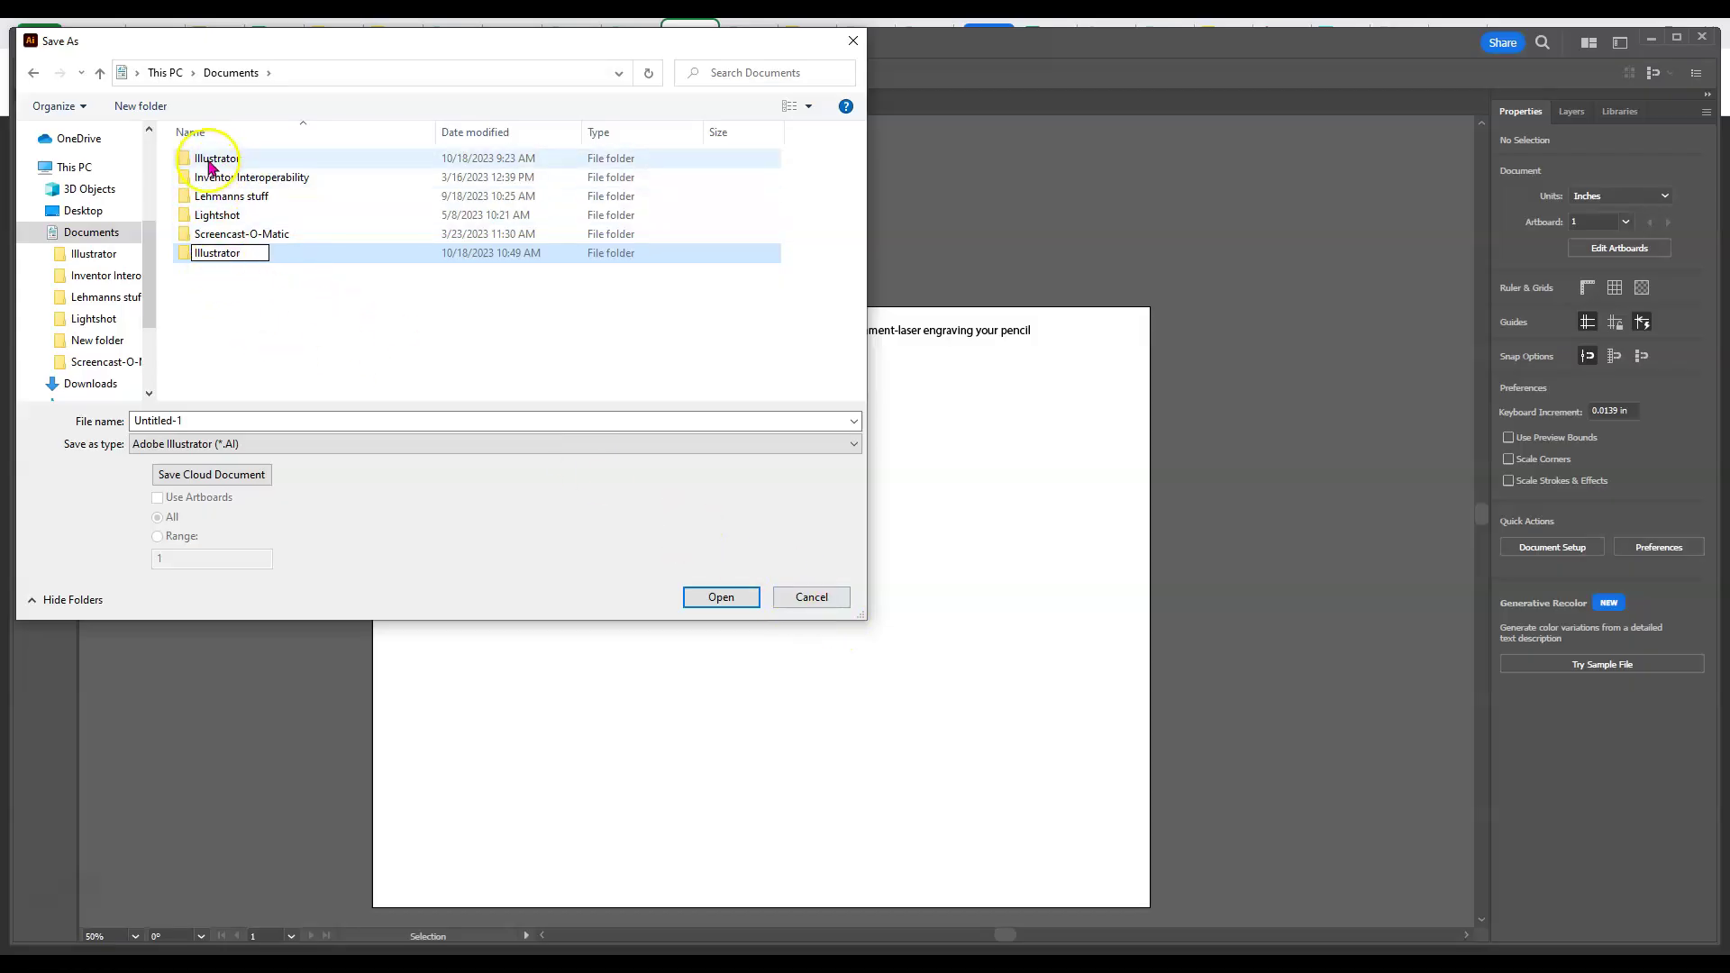
pyautogui.click(212, 166)
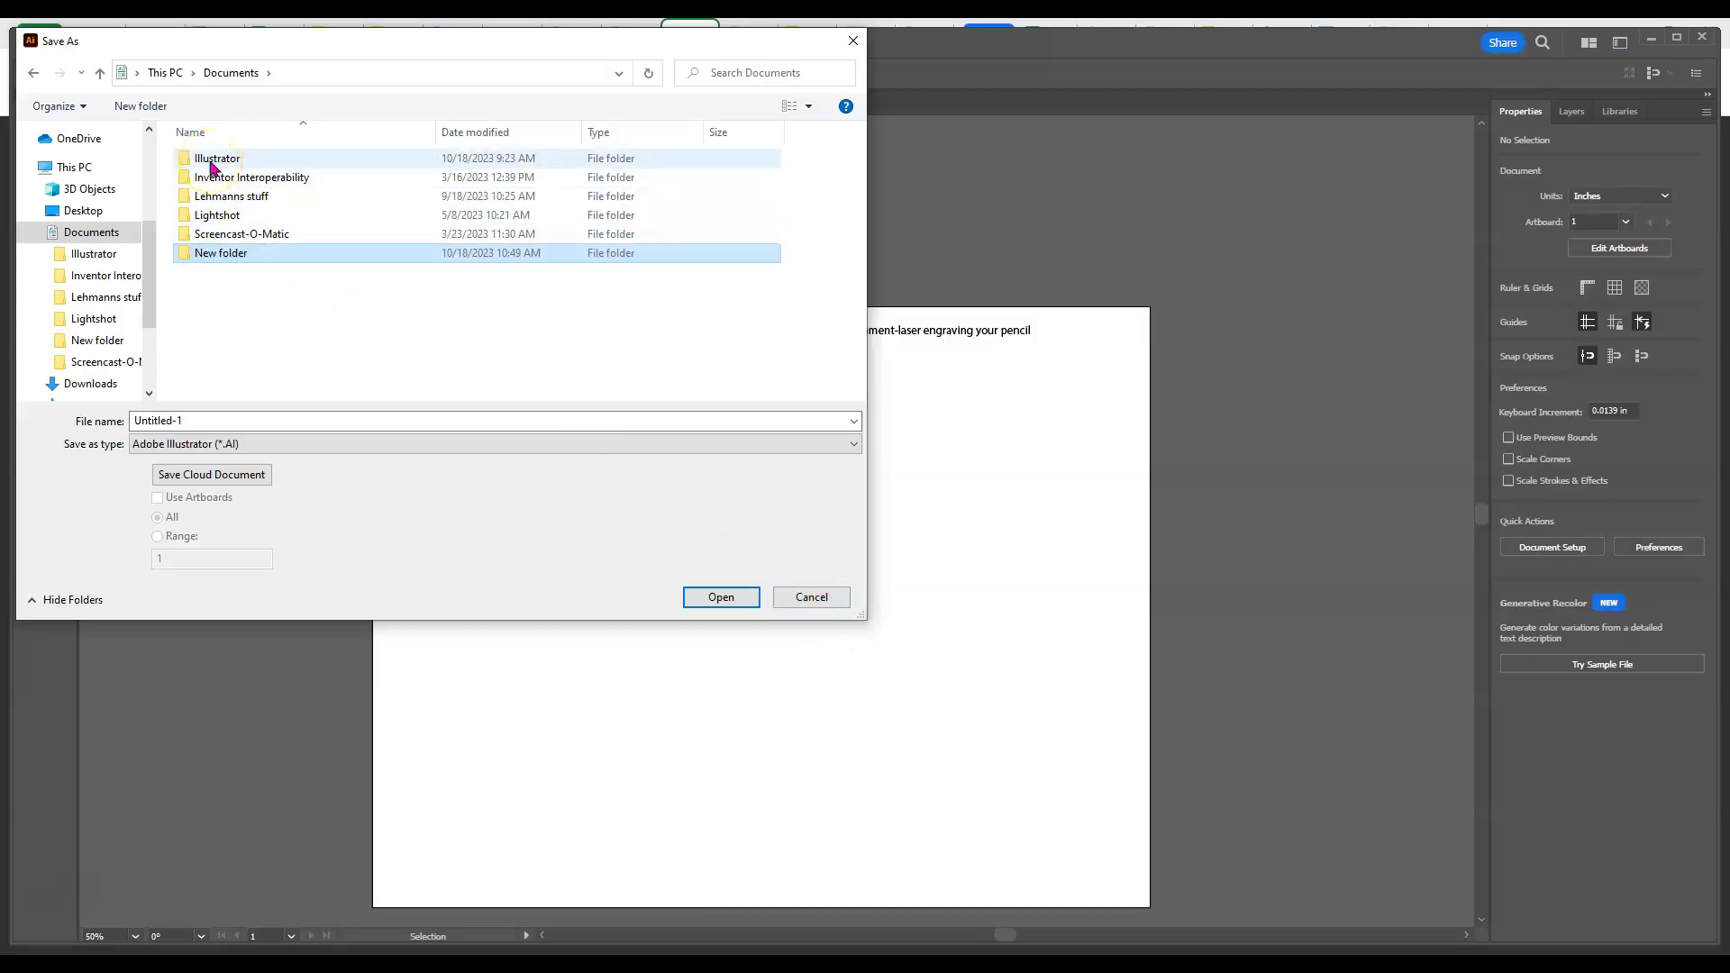
pyautogui.click(211, 166)
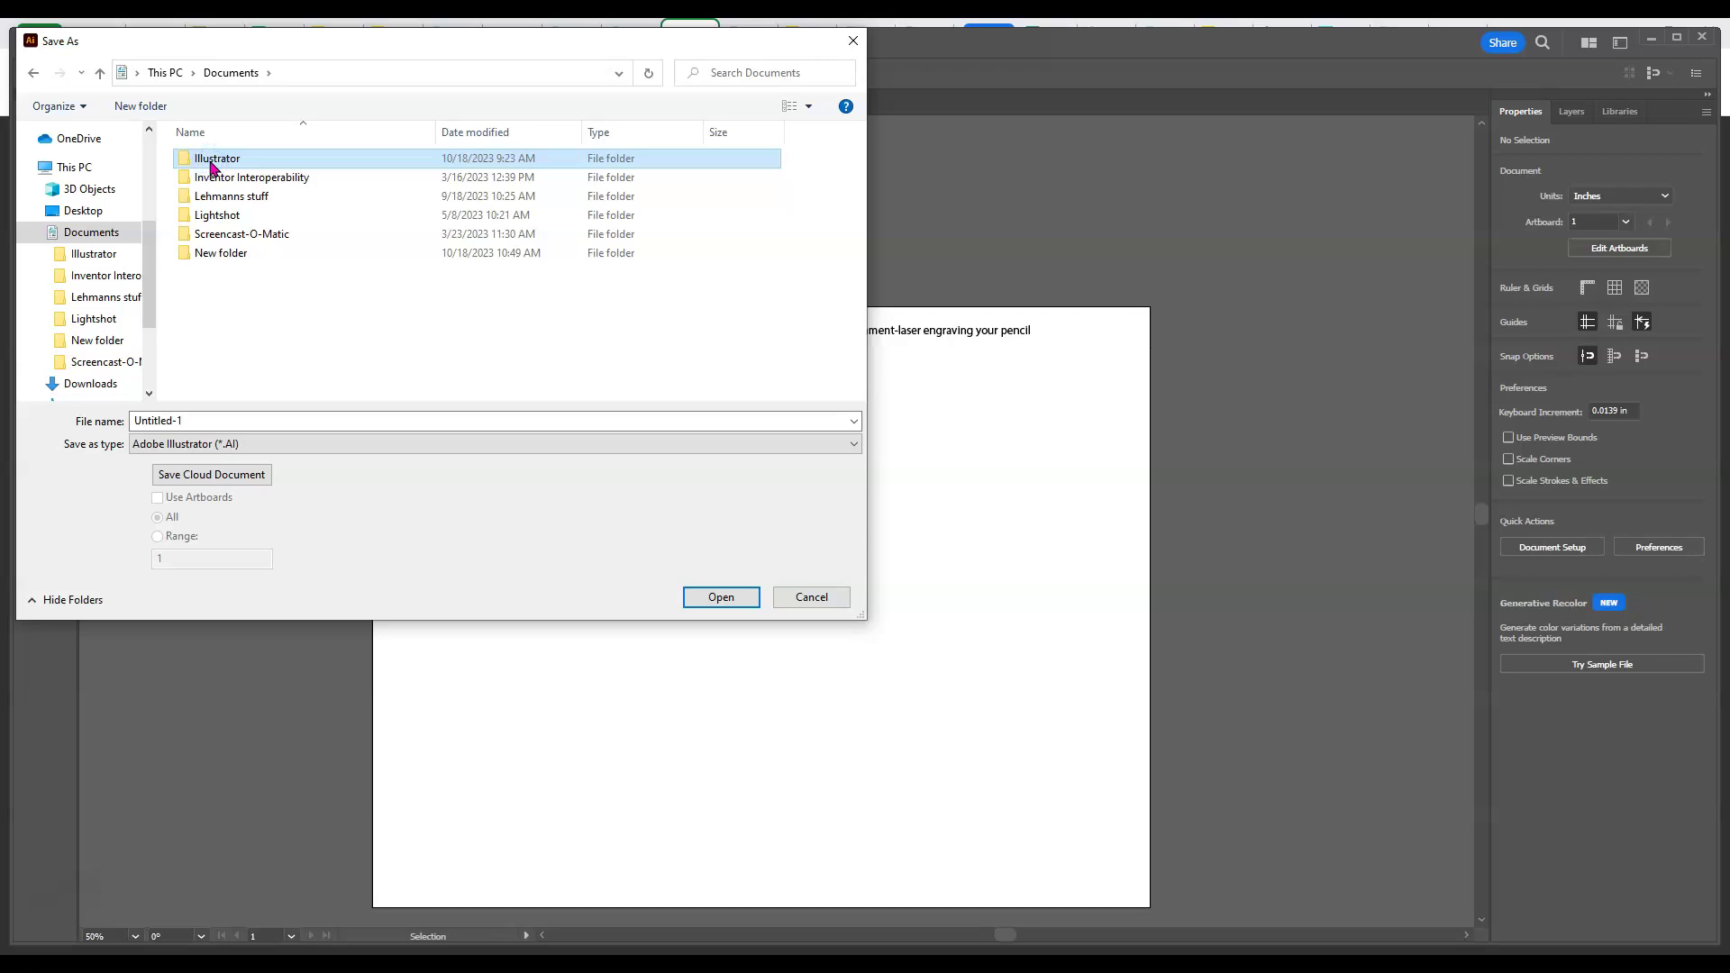
pyautogui.moveTo(218, 427); pyautogui.dragTo(132, 414)
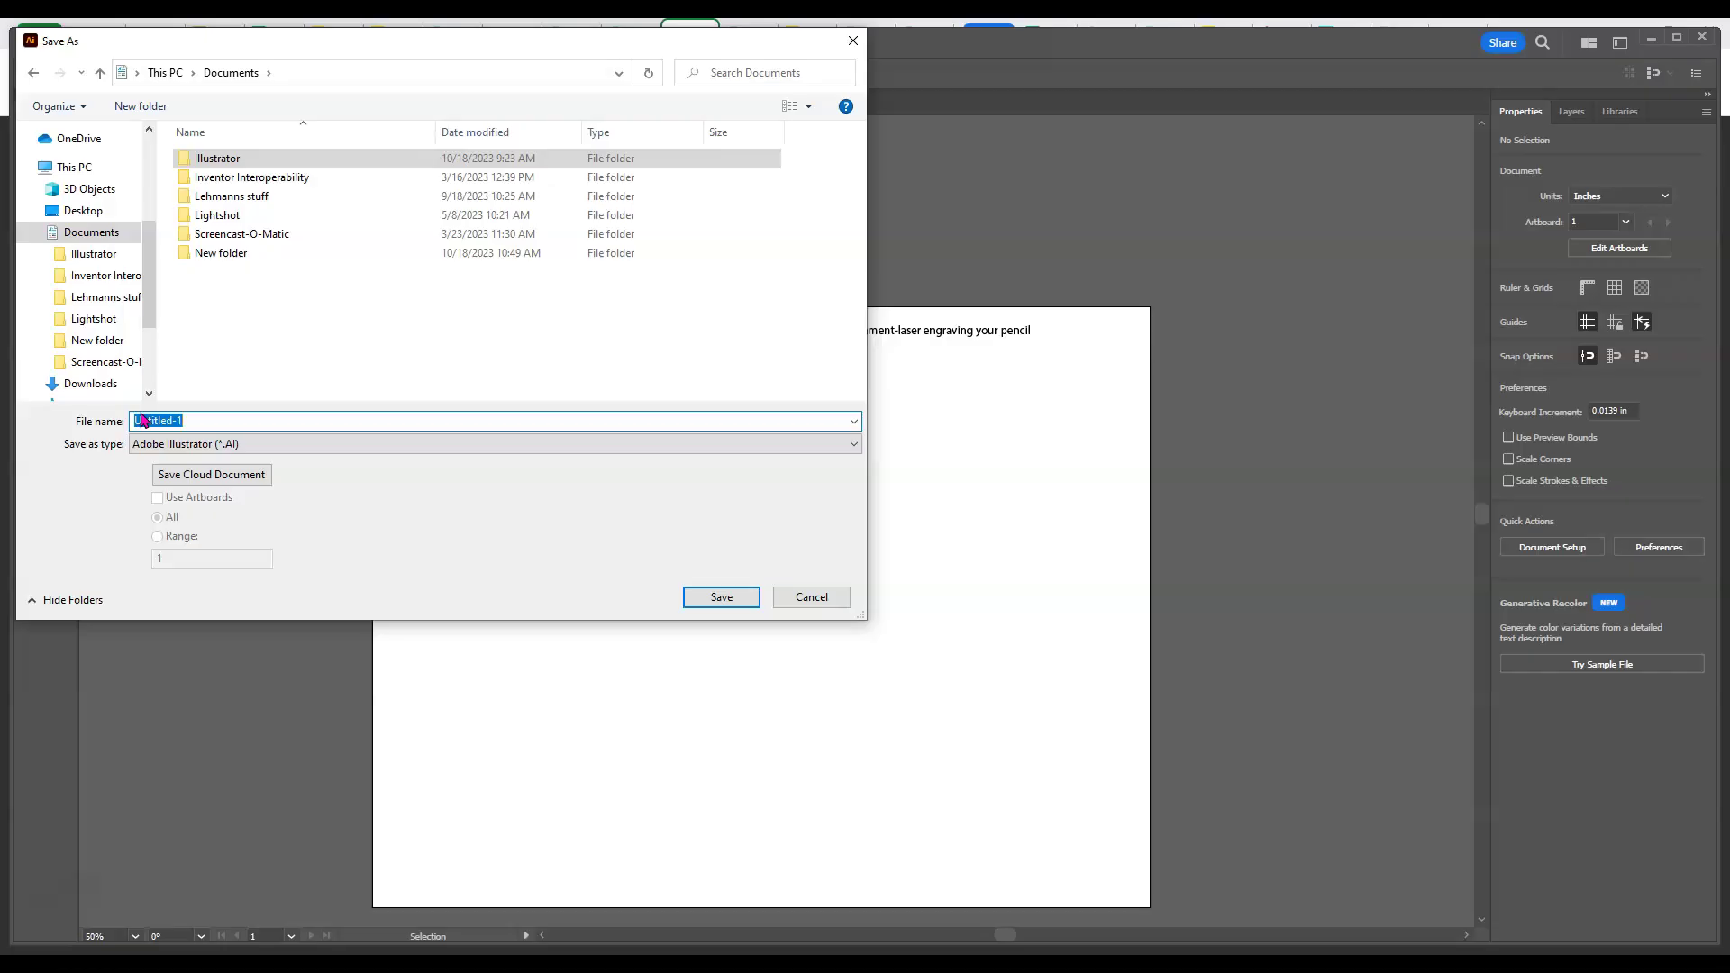
# - Name the file 7.1GettingStarted and save it
pyautogui.write('7.1GettingStart')
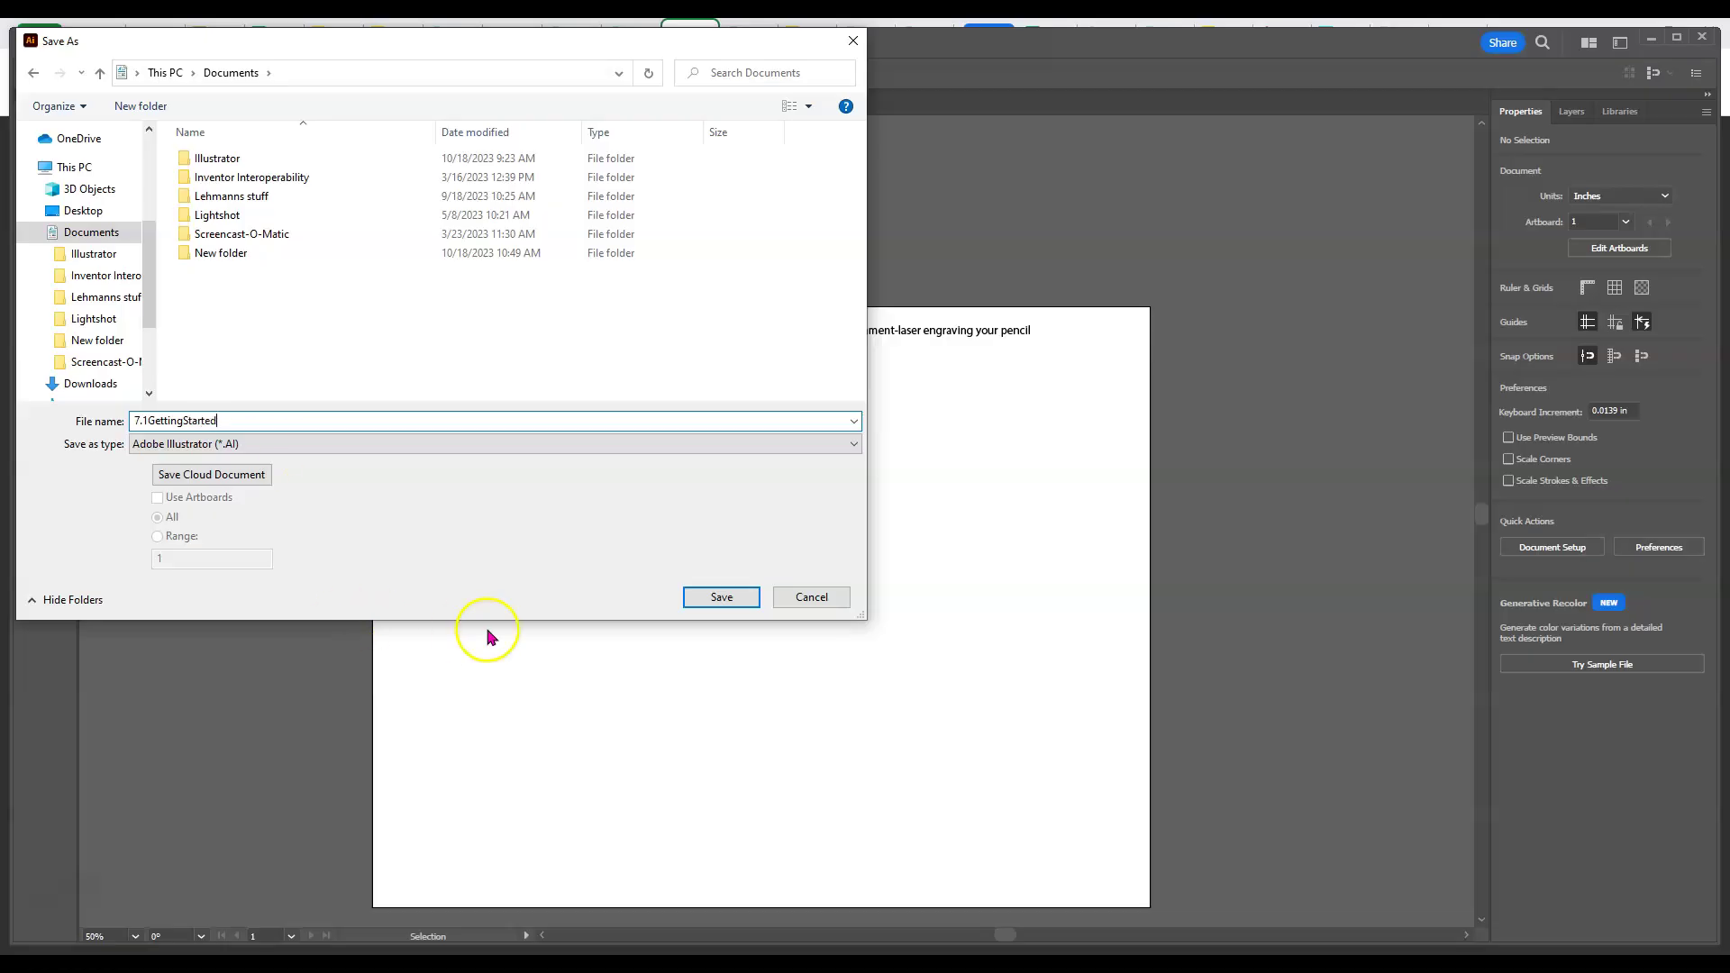
pyautogui.click(725, 601)
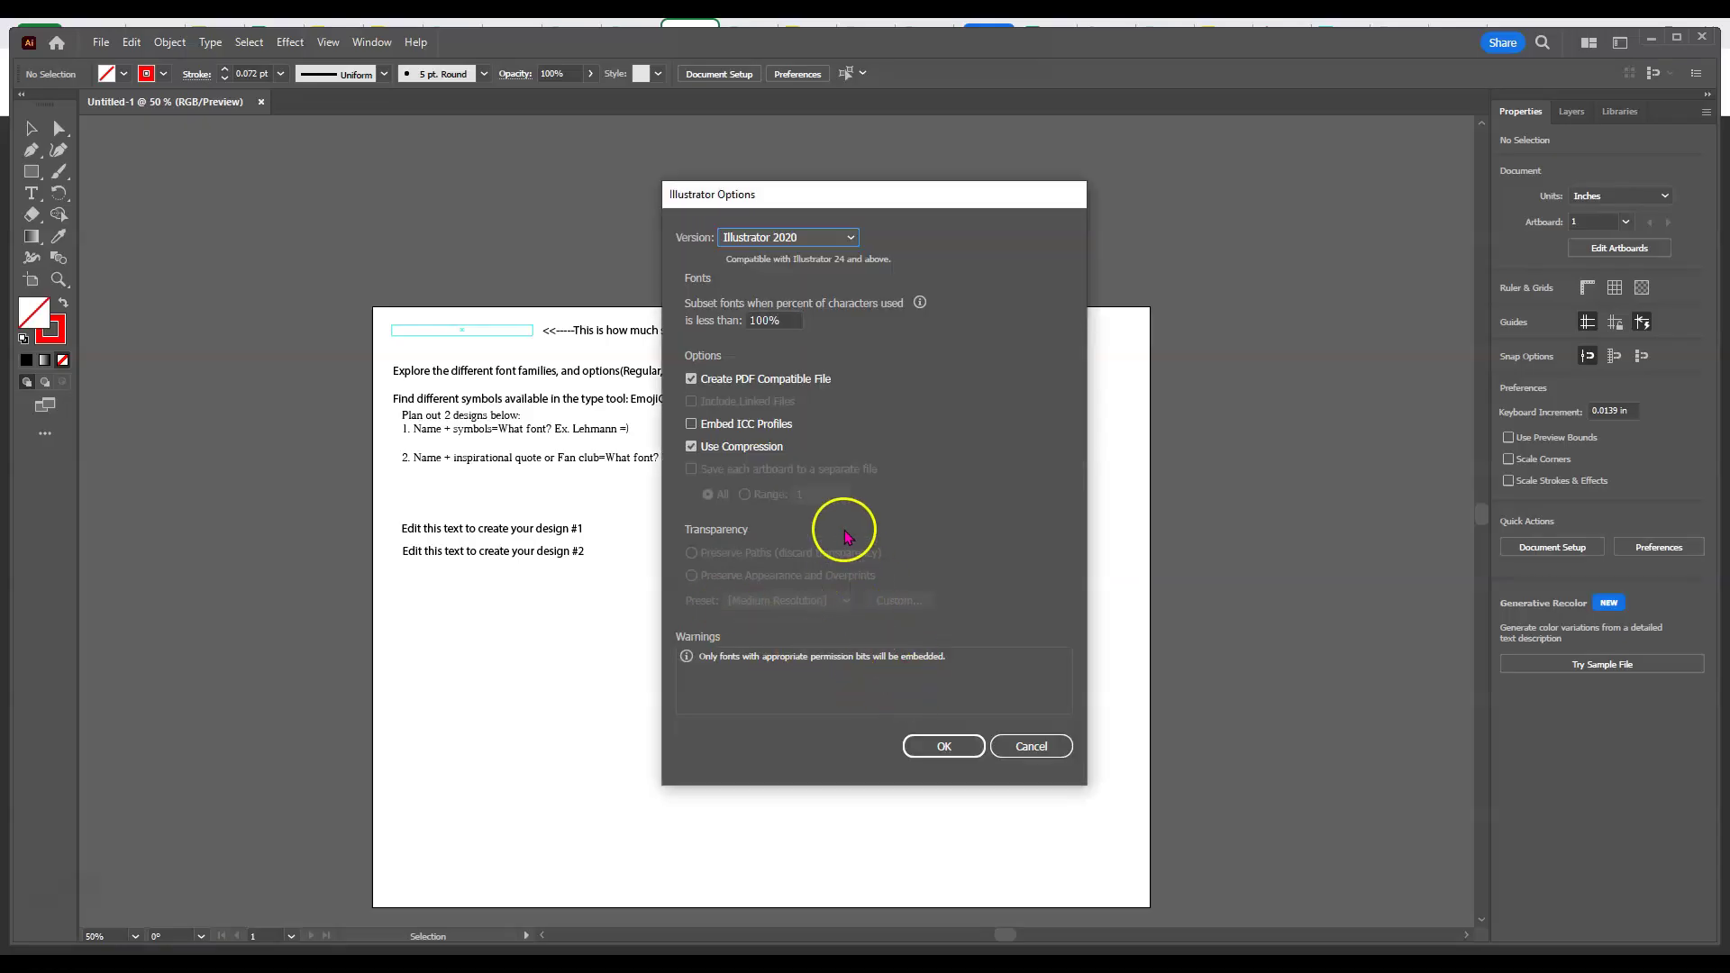
# - Keep Illustrator 2020 as the file version and confirm the options to save 7.1GettingStarted.ai
pyautogui.click(850, 238)
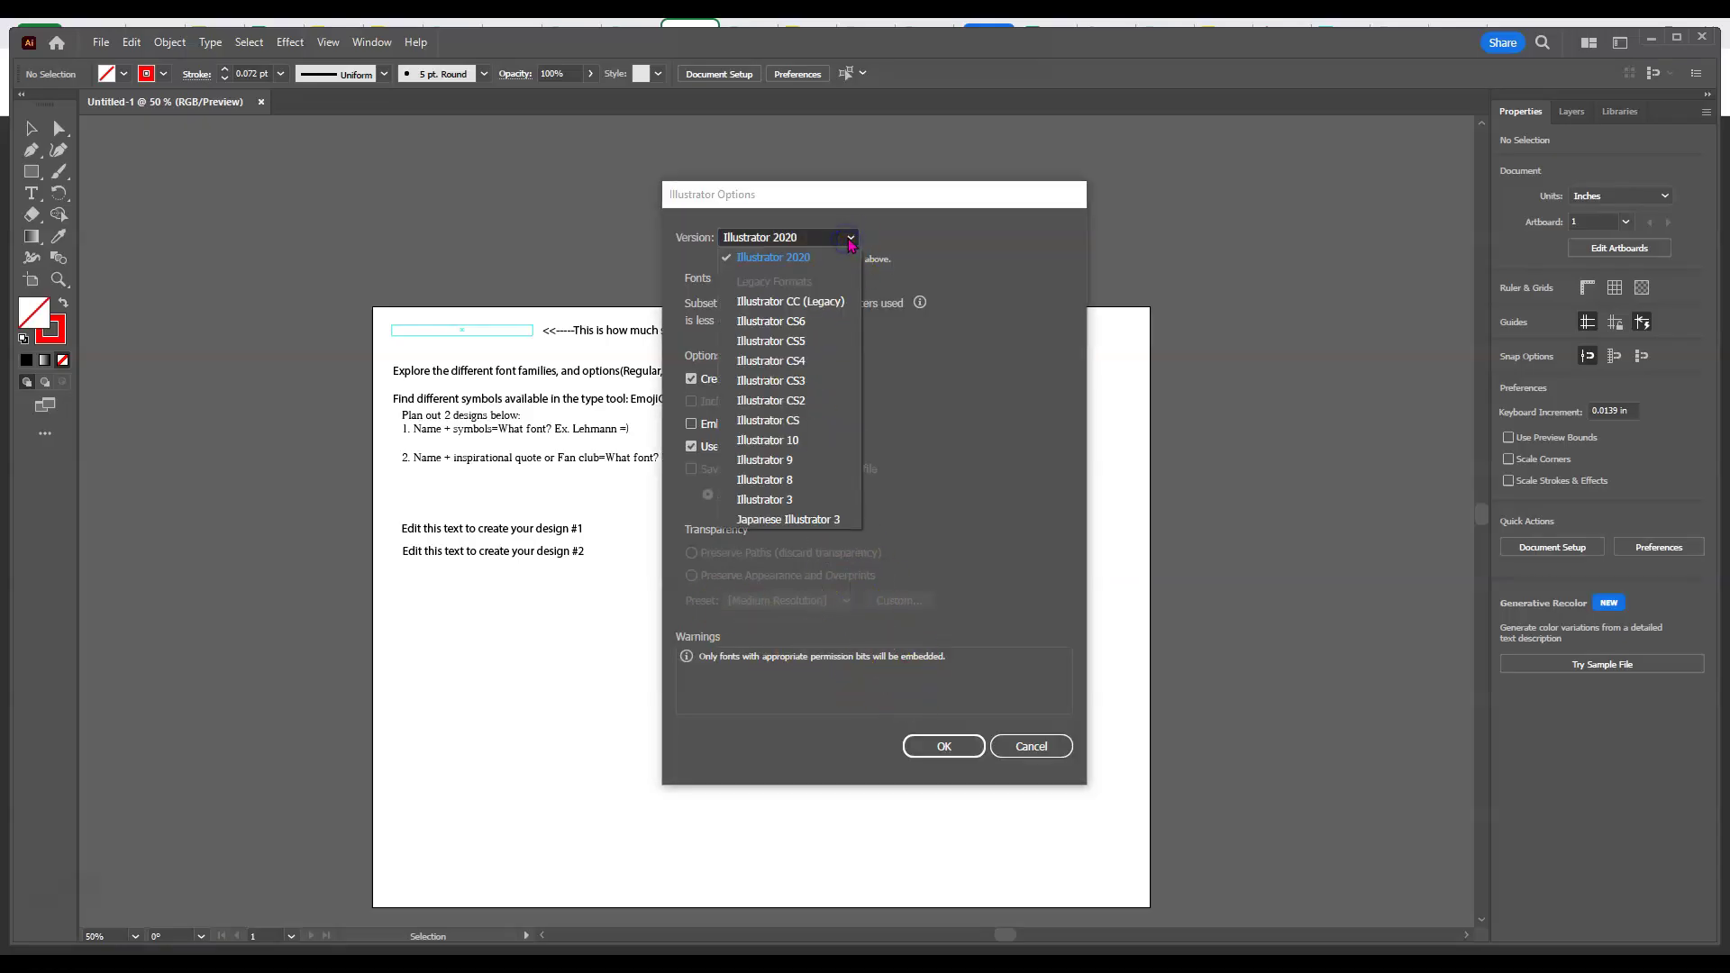
pyautogui.click(849, 241)
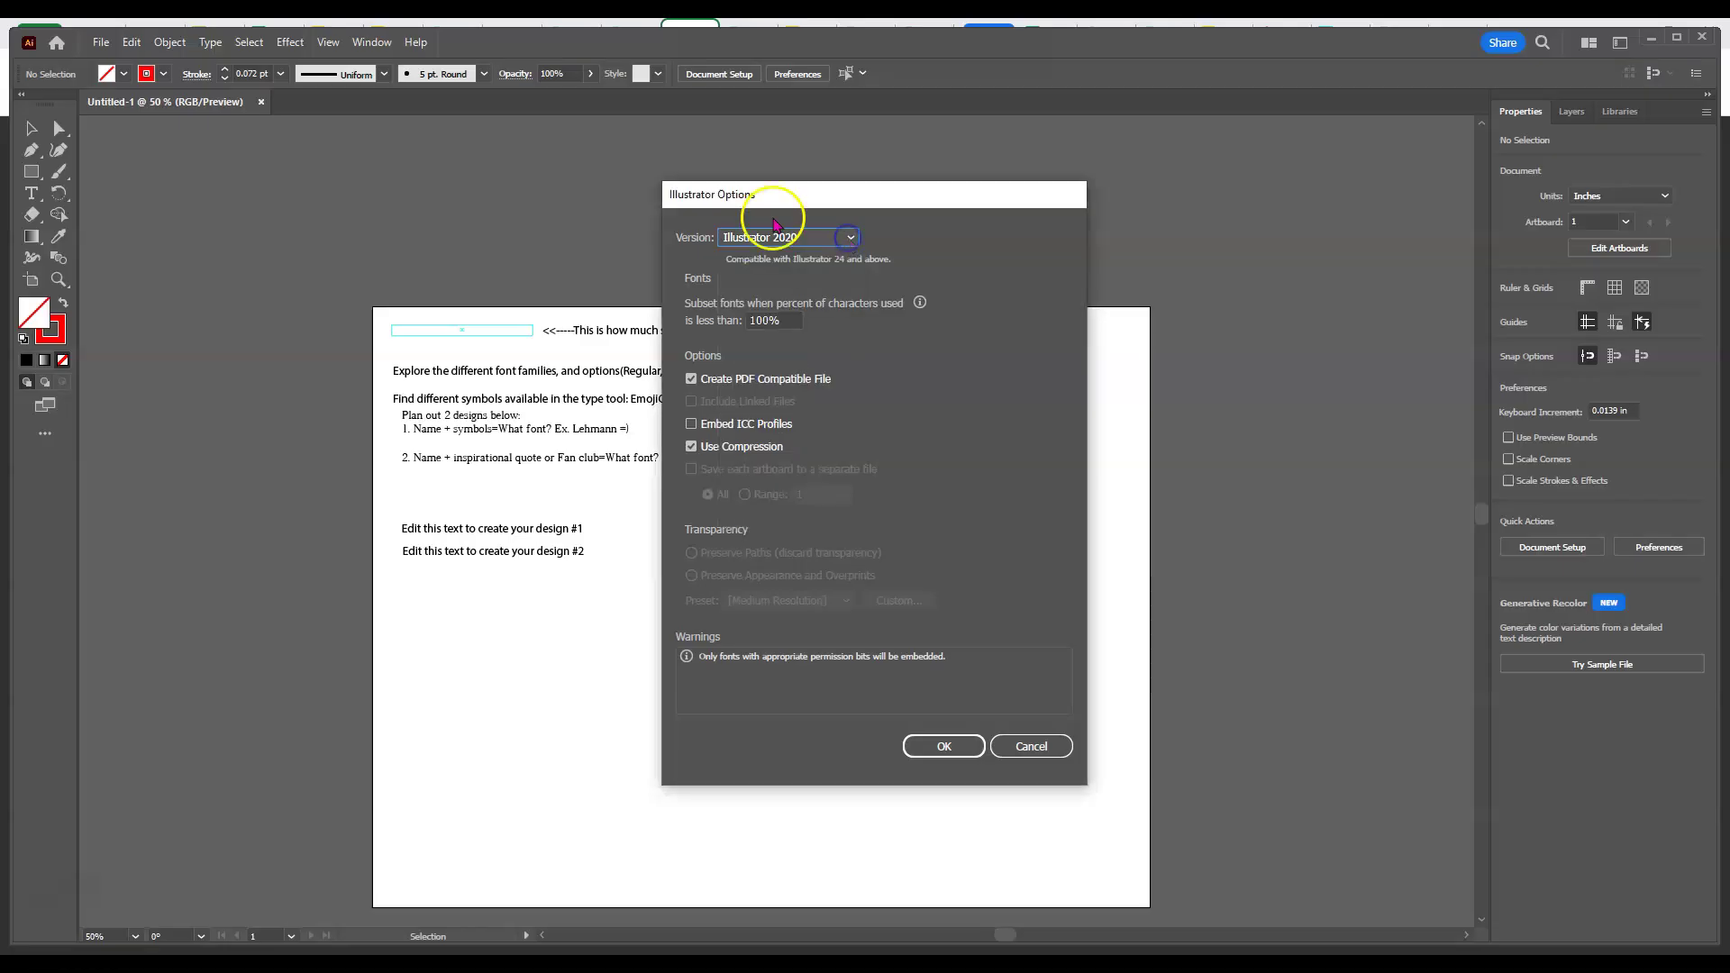
pyautogui.click(944, 746)
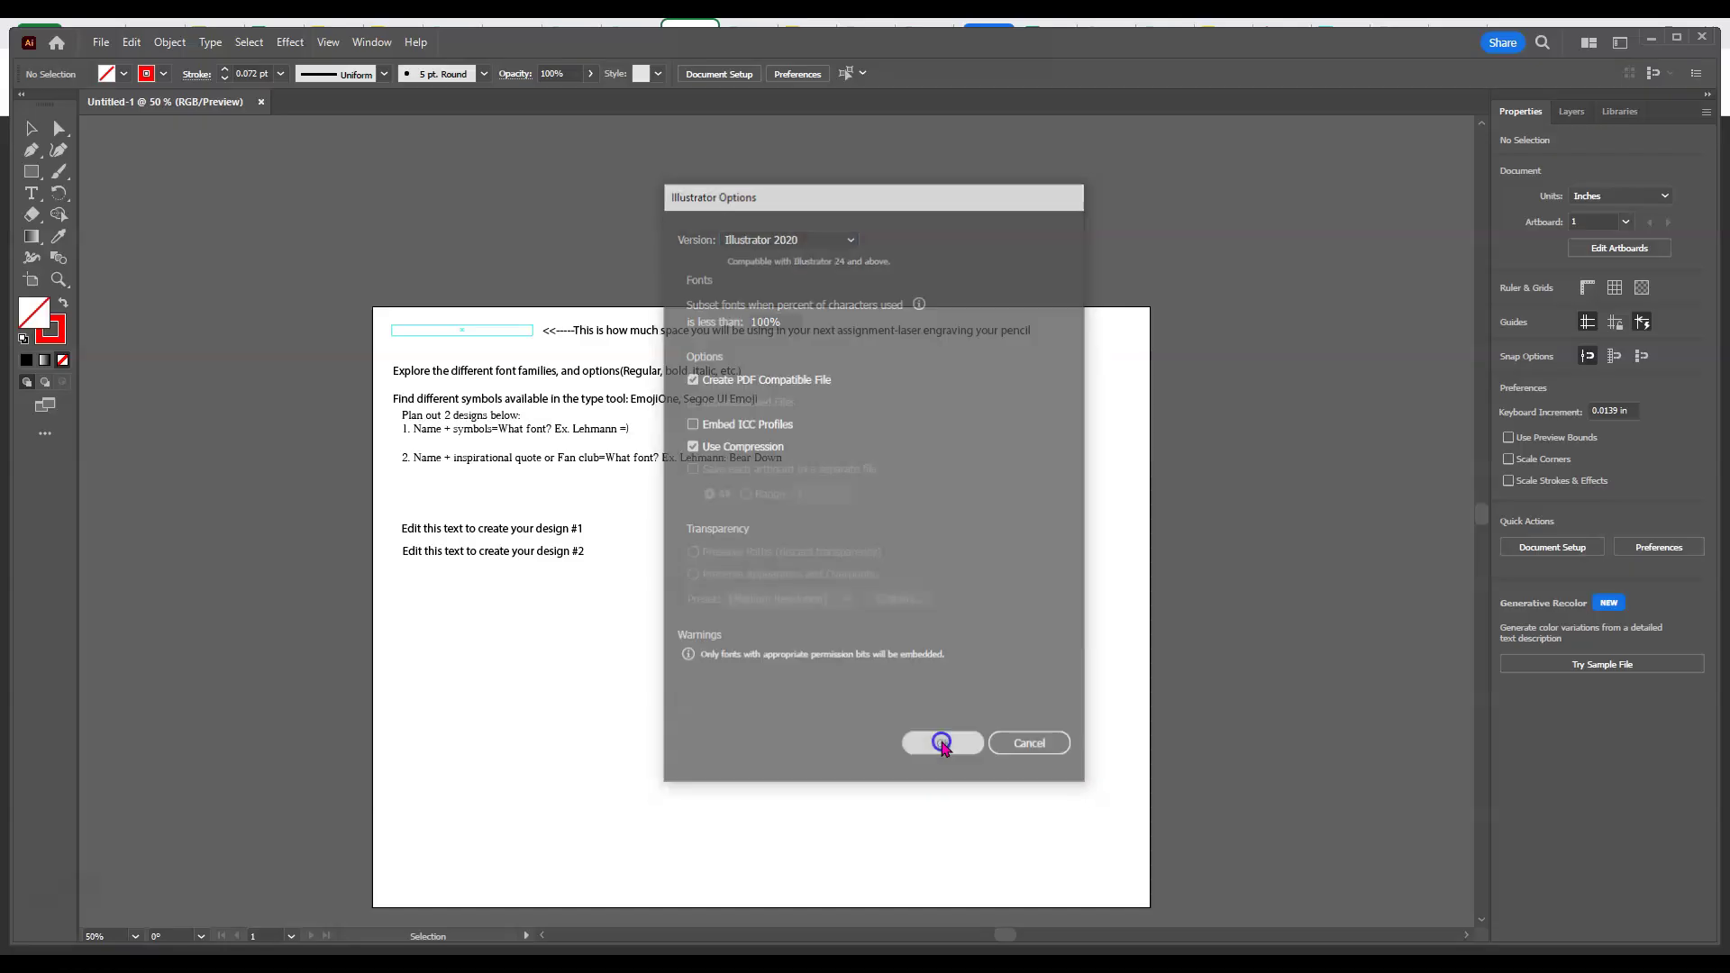